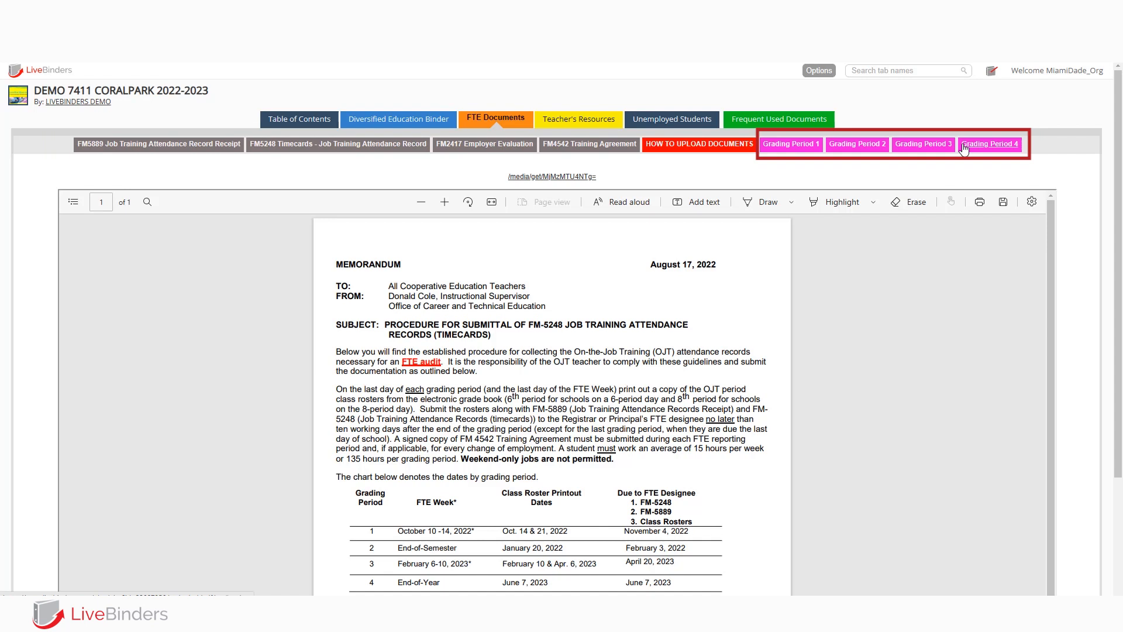
Step: Look through the student tabs under Grading Periods 1, 2 and 3, and open Grading Period 4
left_click(810, 149)
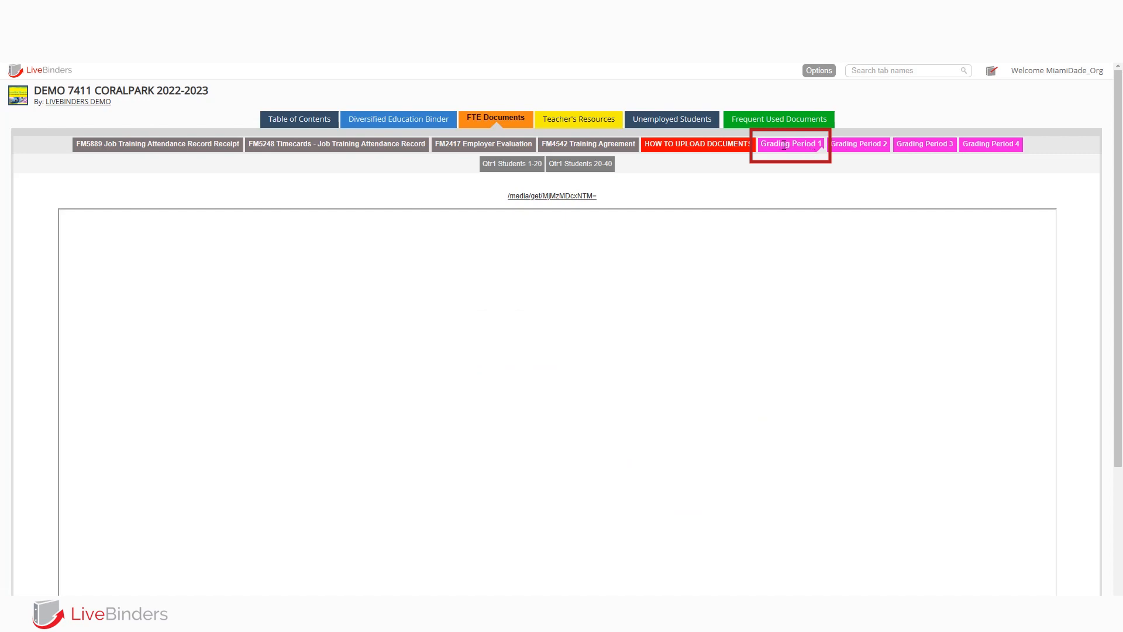
left_click(518, 166)
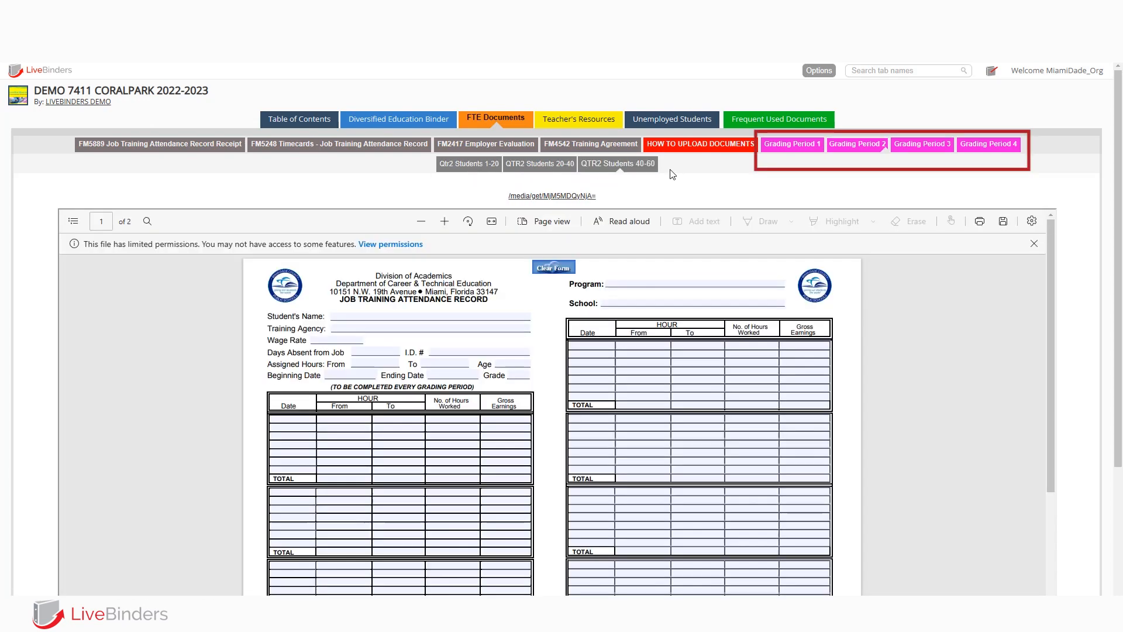
left_click(920, 148)
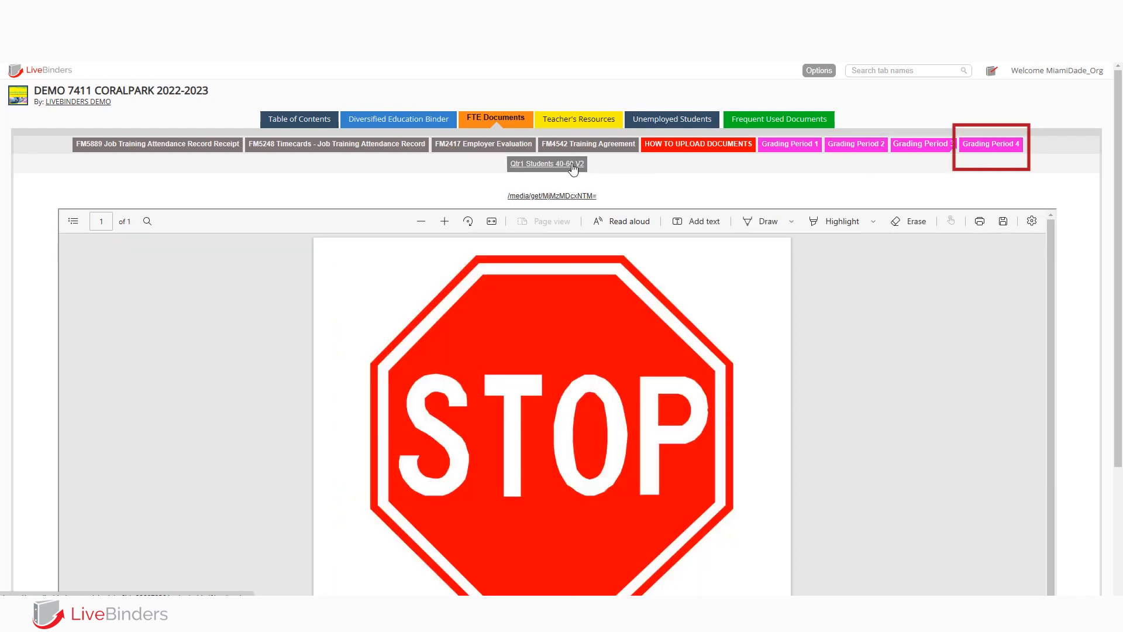
left_click(1010, 151)
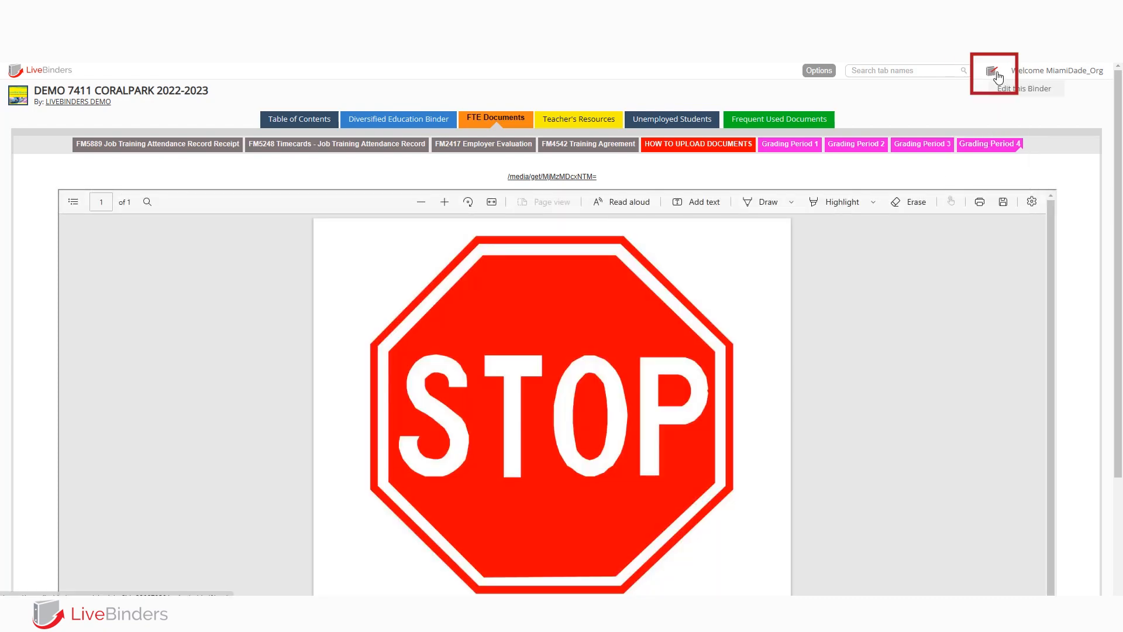
Step: Open the binder for editing and add a base tab named "QTR1-Student 1-5" under Grading Period 4
left_click(992, 76)
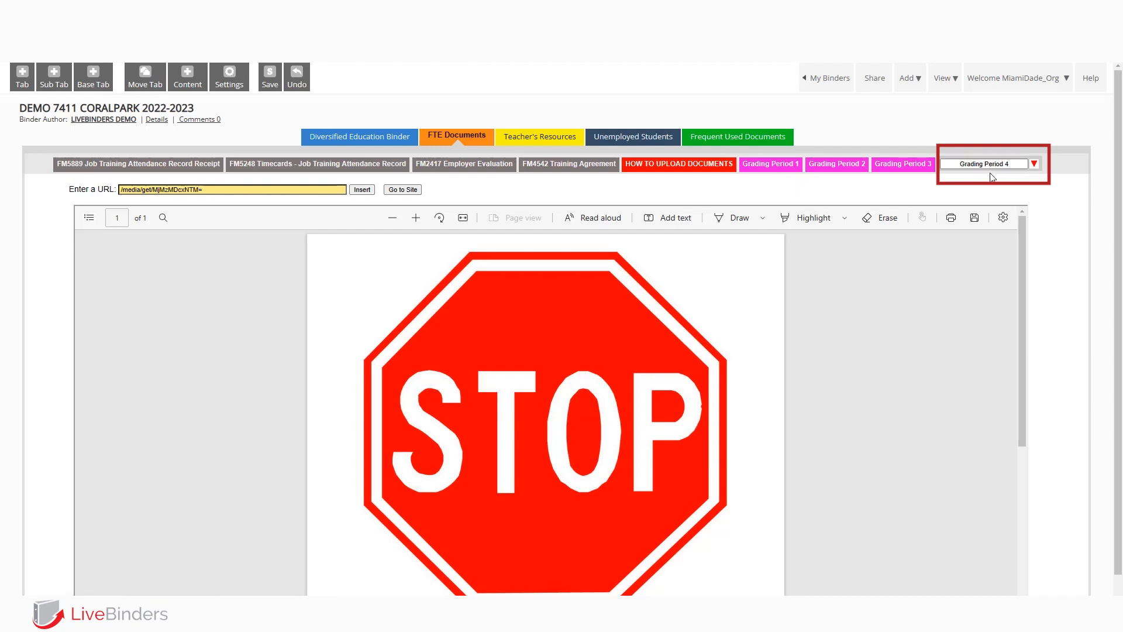
left_click(1034, 169)
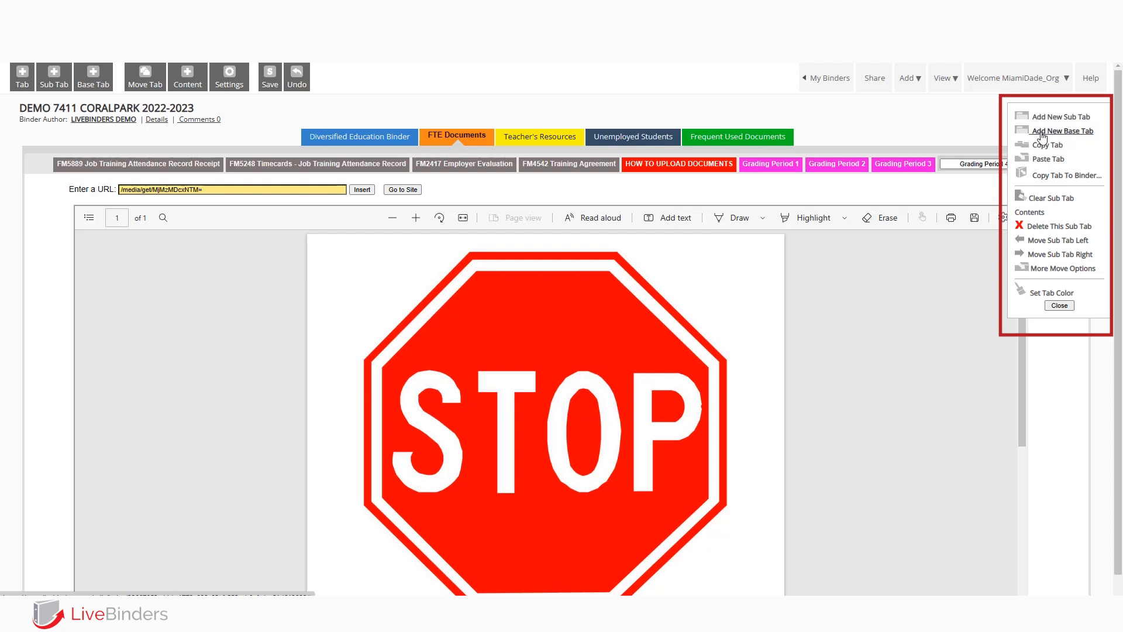
left_click(1078, 135)
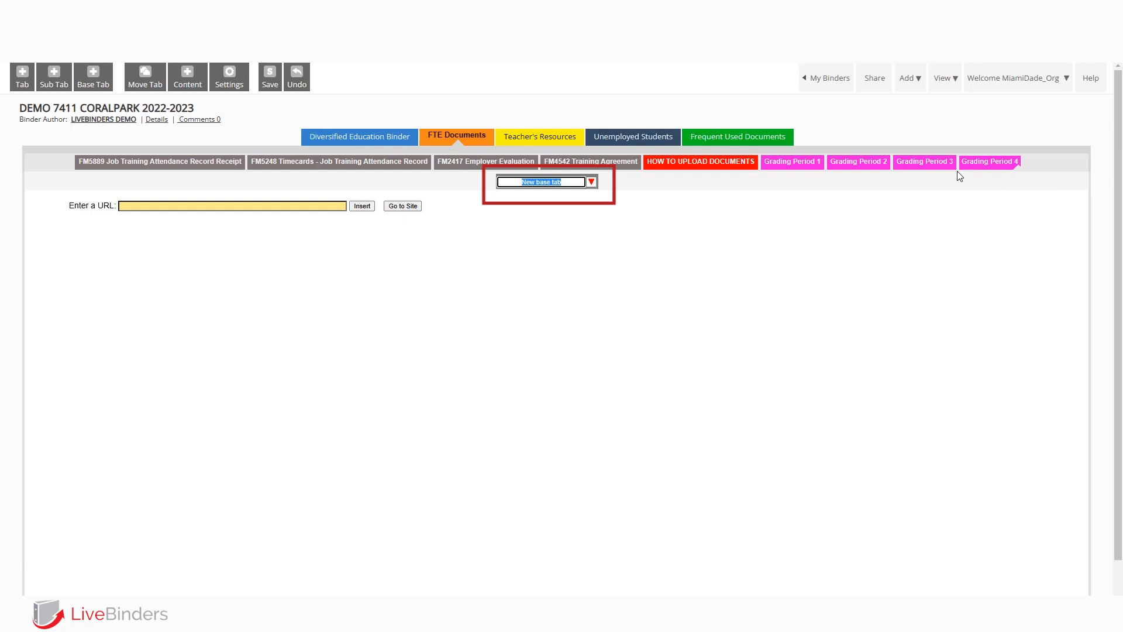
type("QTR1-Student 1-5")
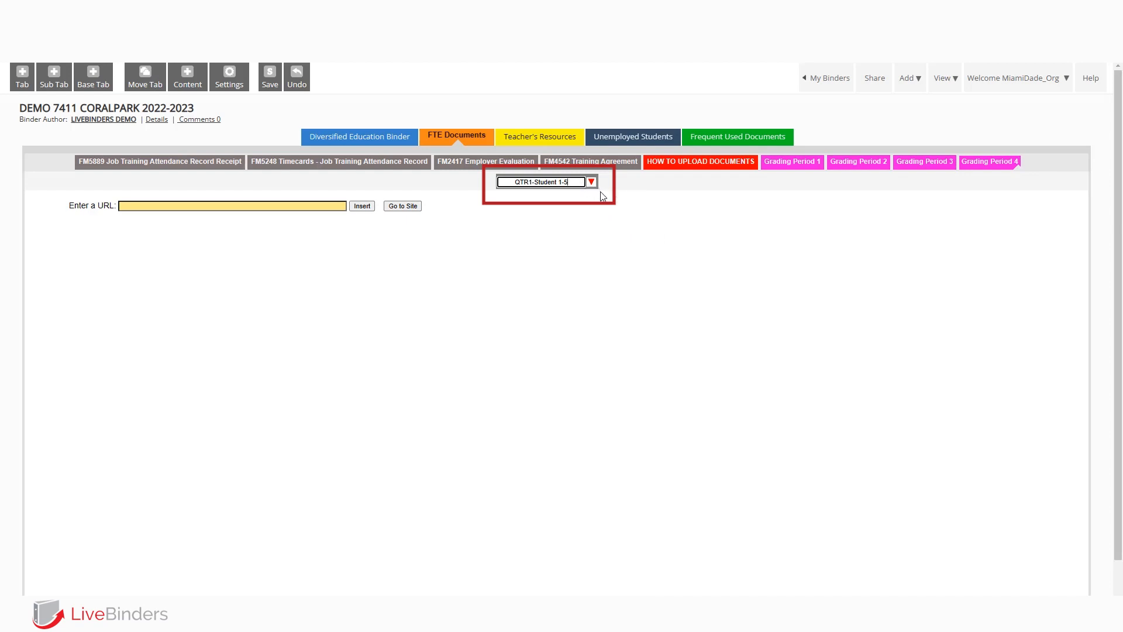
Step: Upload the 2023-CoralPark-QTR1-OJTDocs-Students1-5 PDF as a private file to the QTR1-Student 1-5 tab
left_click(187, 85)
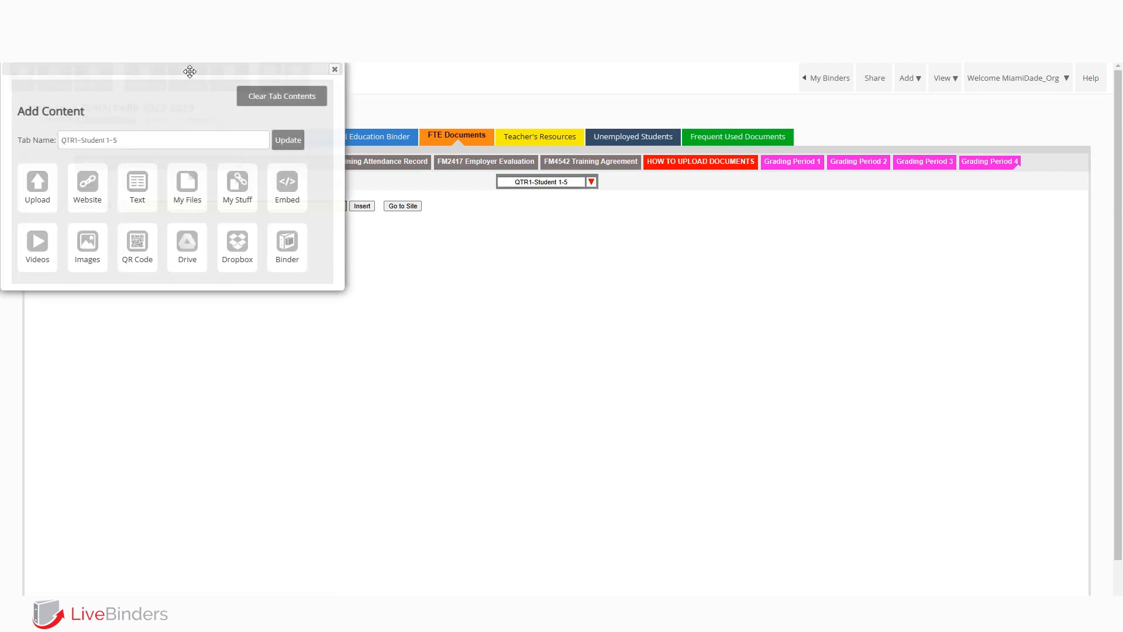
mouse_move(187, 68)
left_mouse_down()
mouse_move(418, 218)
mouse_move(782, 208)
mouse_move(884, 166)
left_mouse_up()
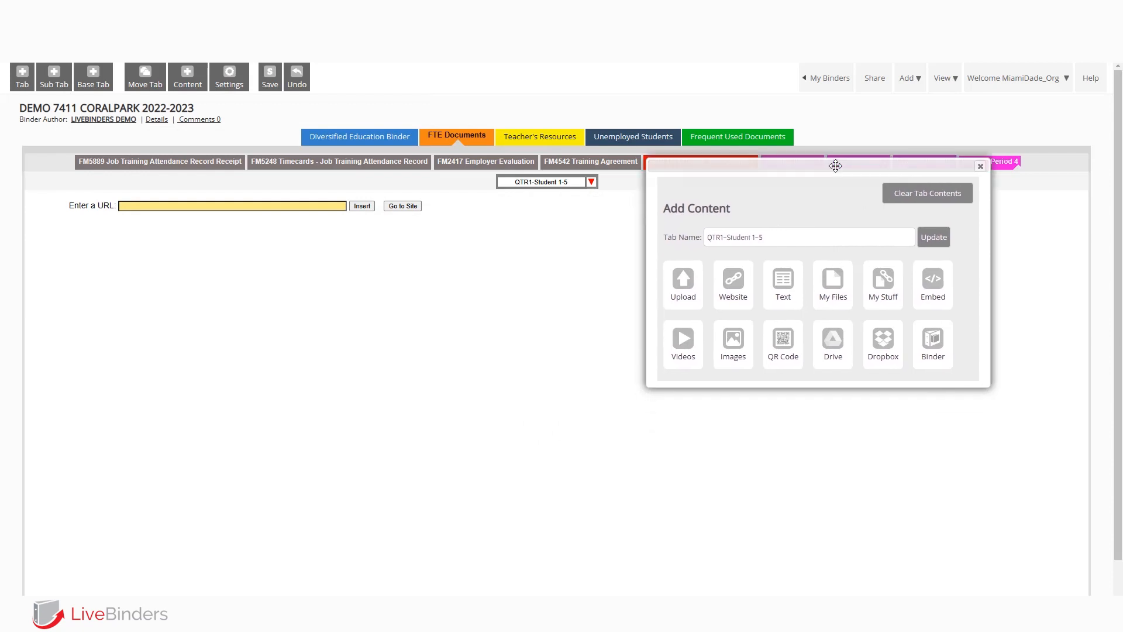
left_click(684, 281)
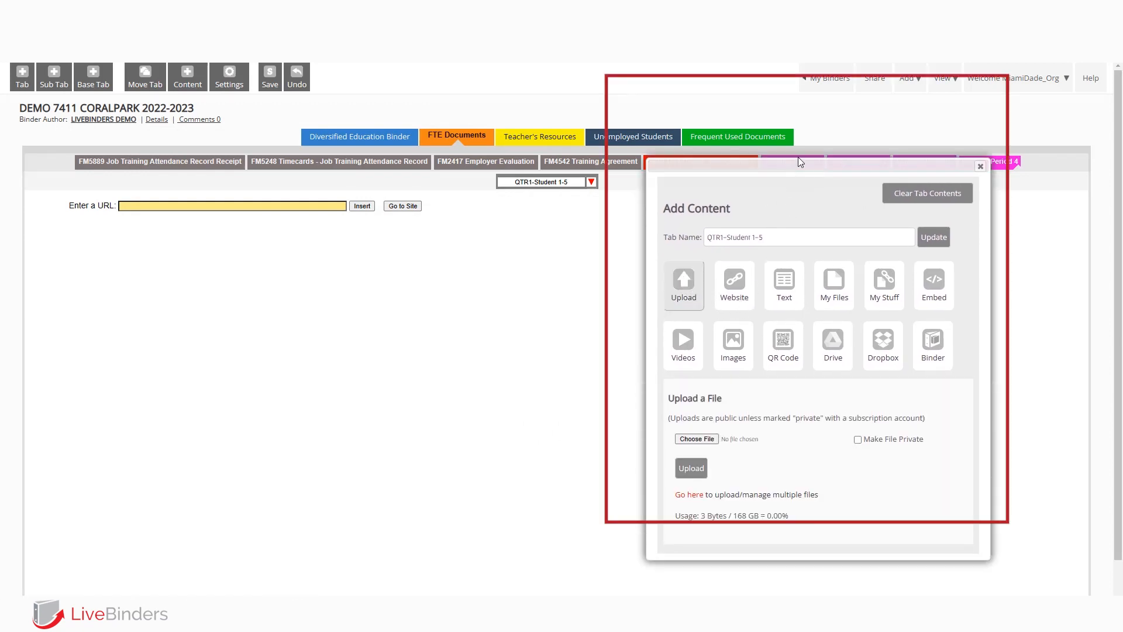
left_click_drag(799, 162, 791, 106)
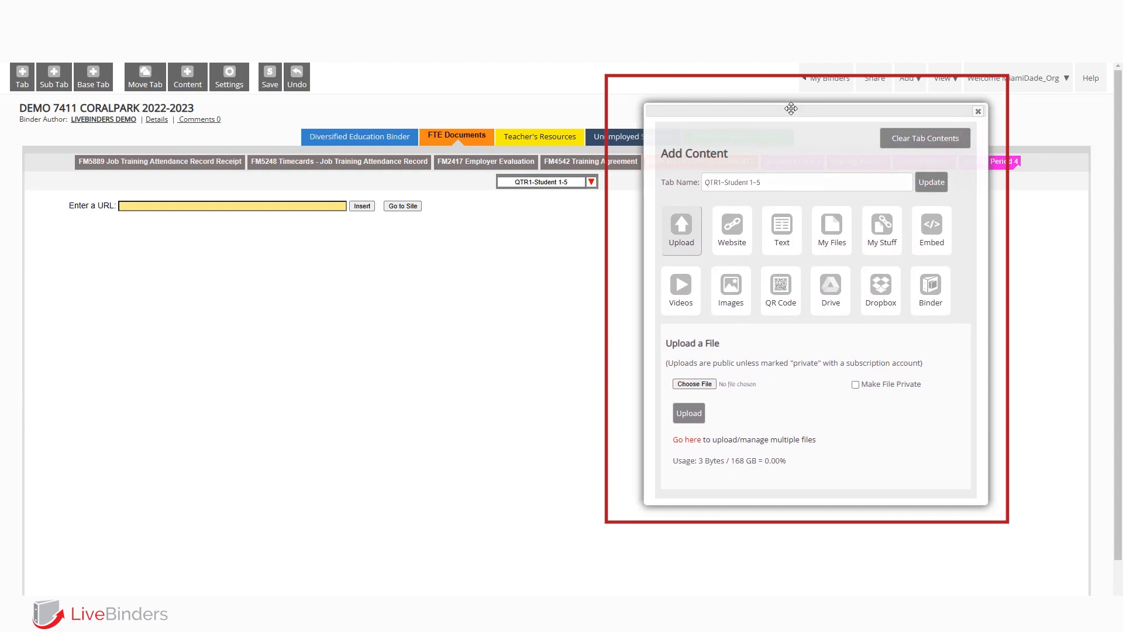
left_click(695, 379)
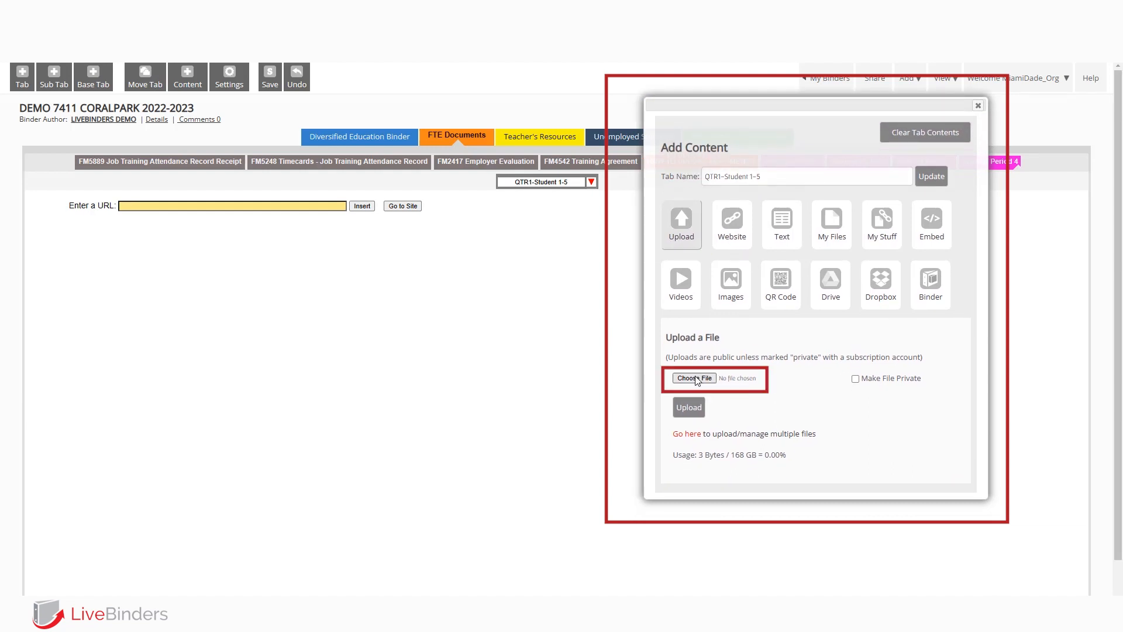
double_click(533, 96)
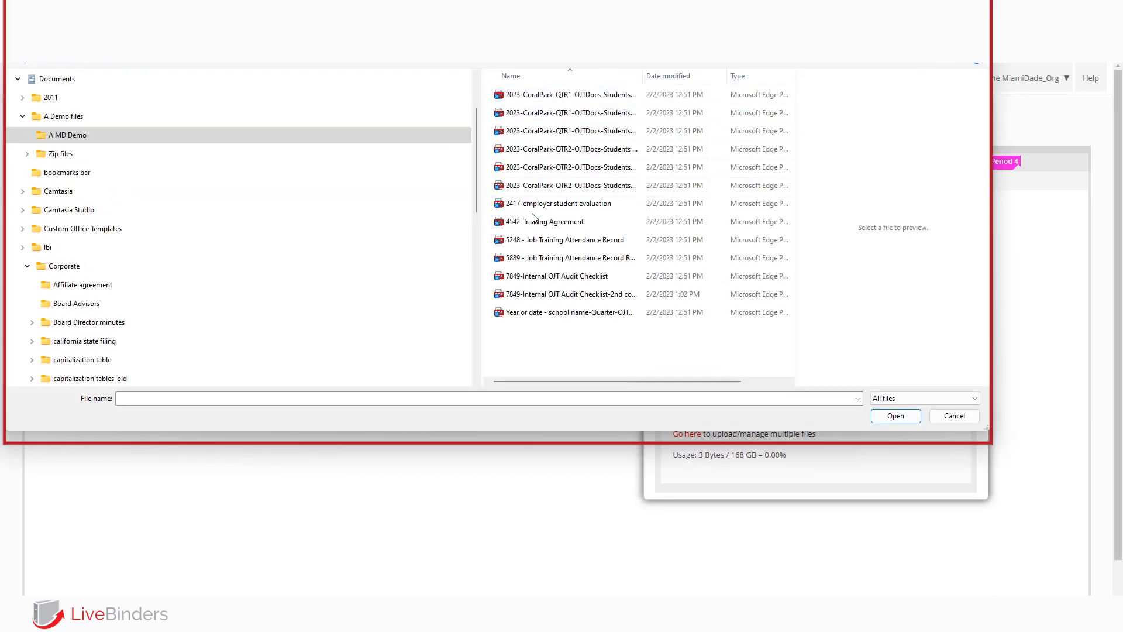
left_click_drag(644, 76, 730, 76)
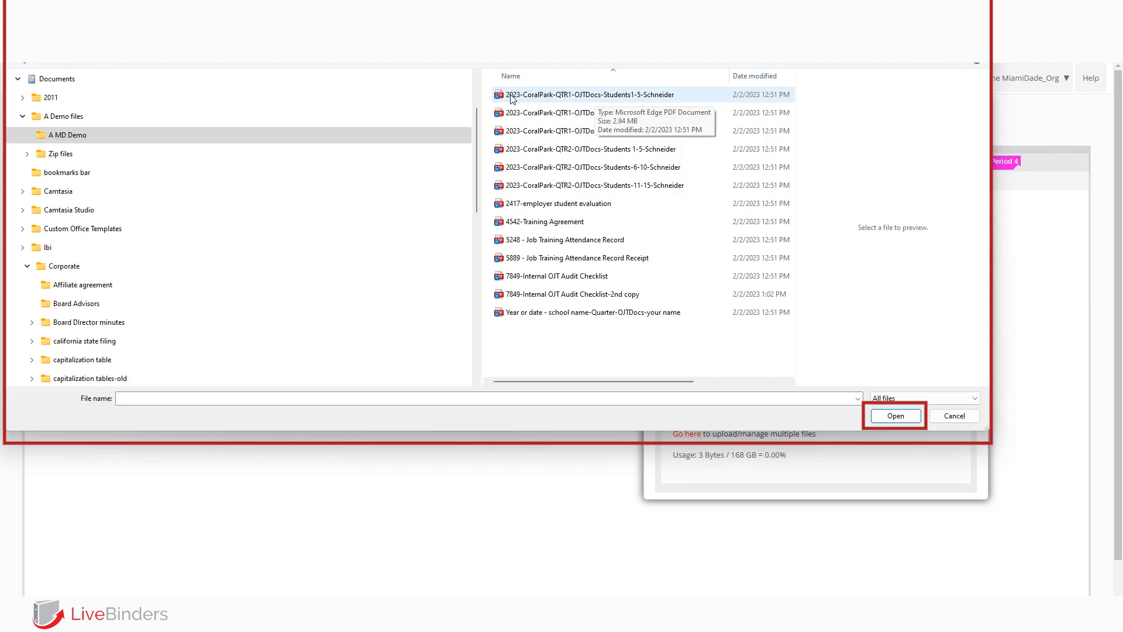
left_click(541, 97)
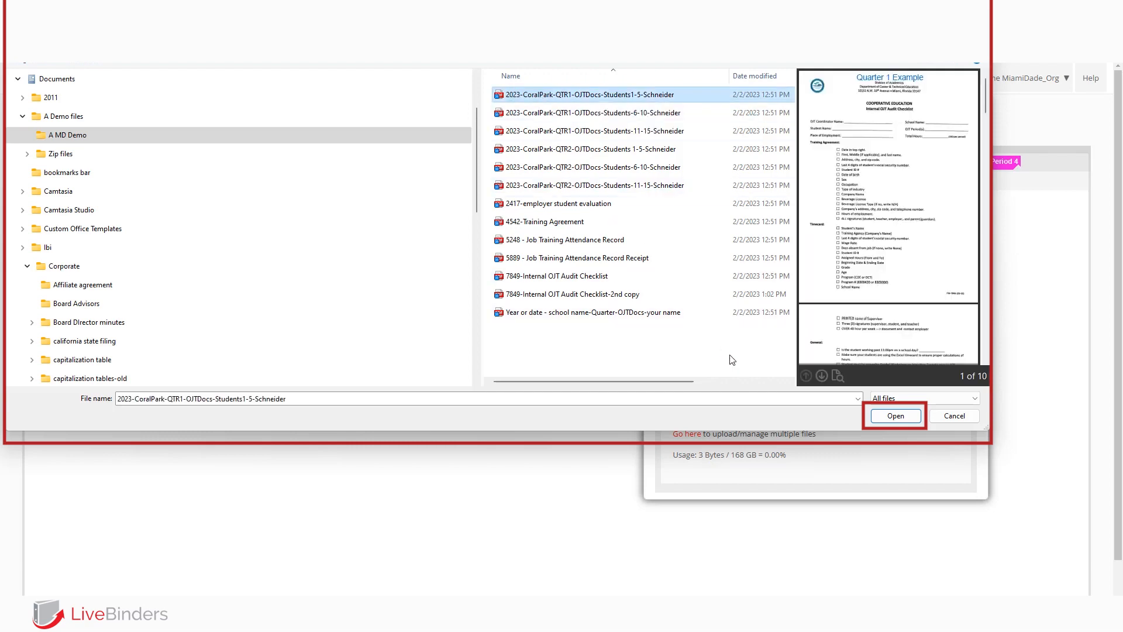
left_click(883, 419)
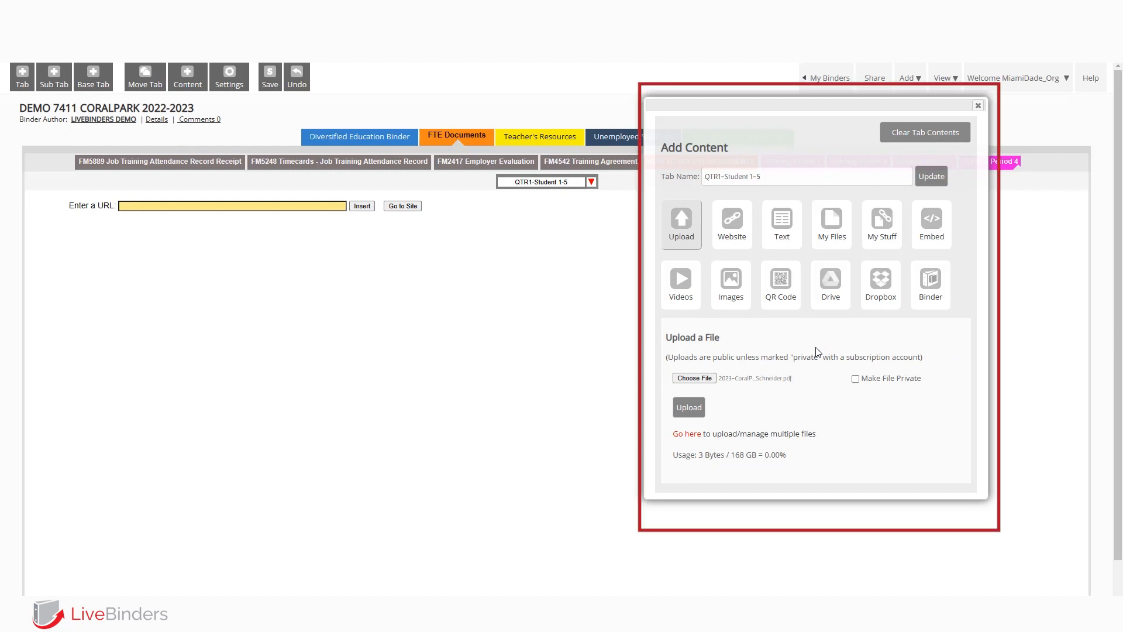
left_click(855, 379)
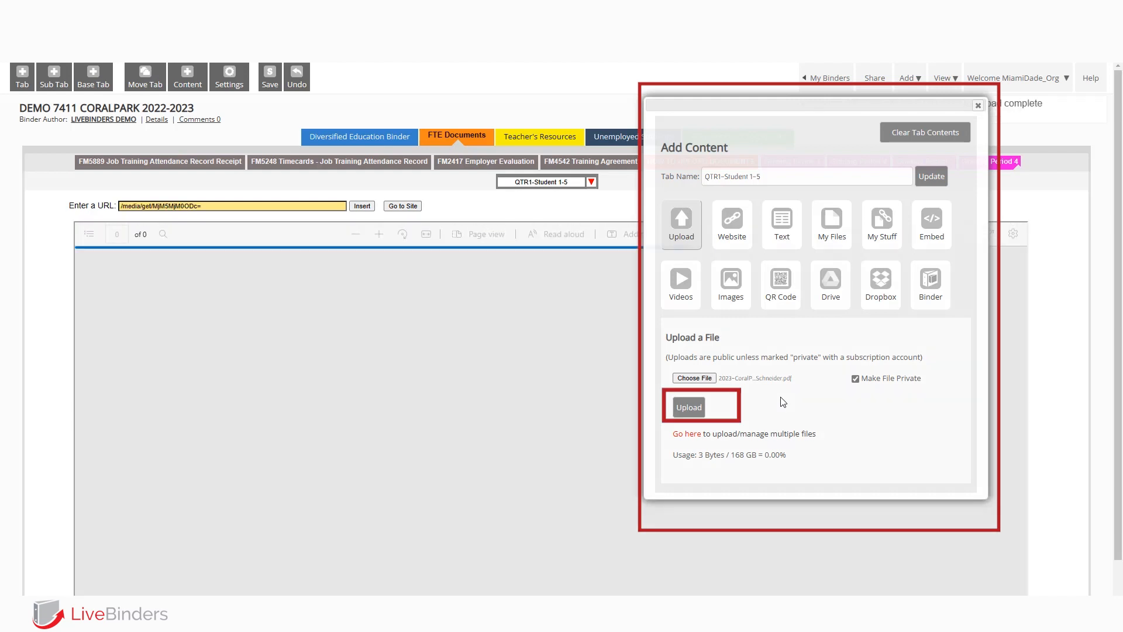
left_click(978, 105)
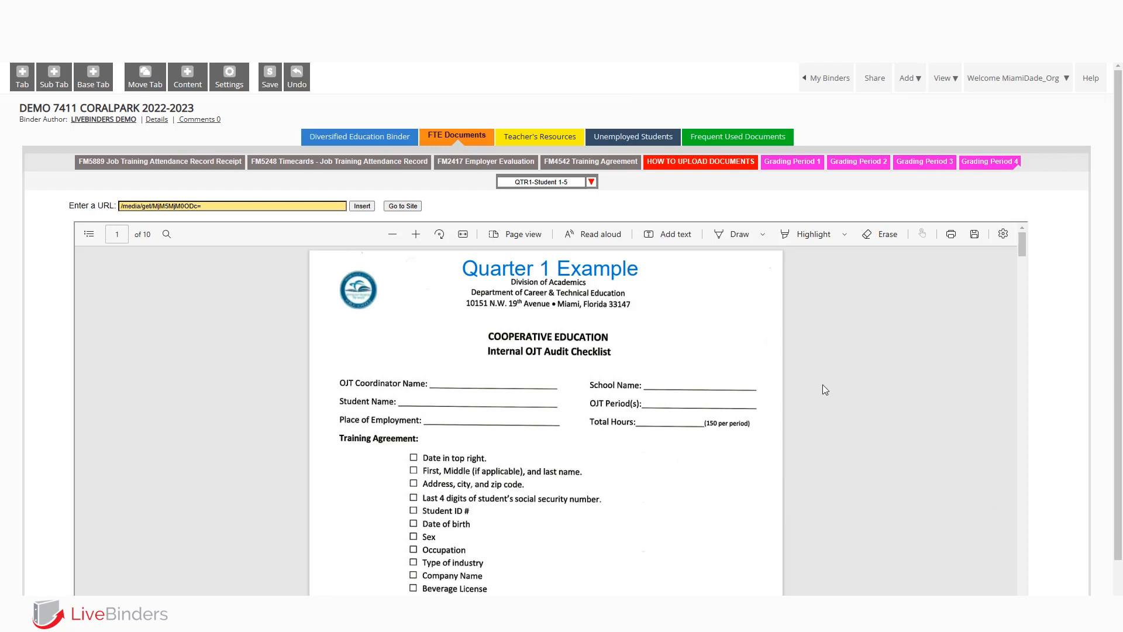
Step: Look through the pages of the PDF uploaded to the QTR1-Student 1-5 tab and return to its first page
scroll(823, 385, "down", 15)
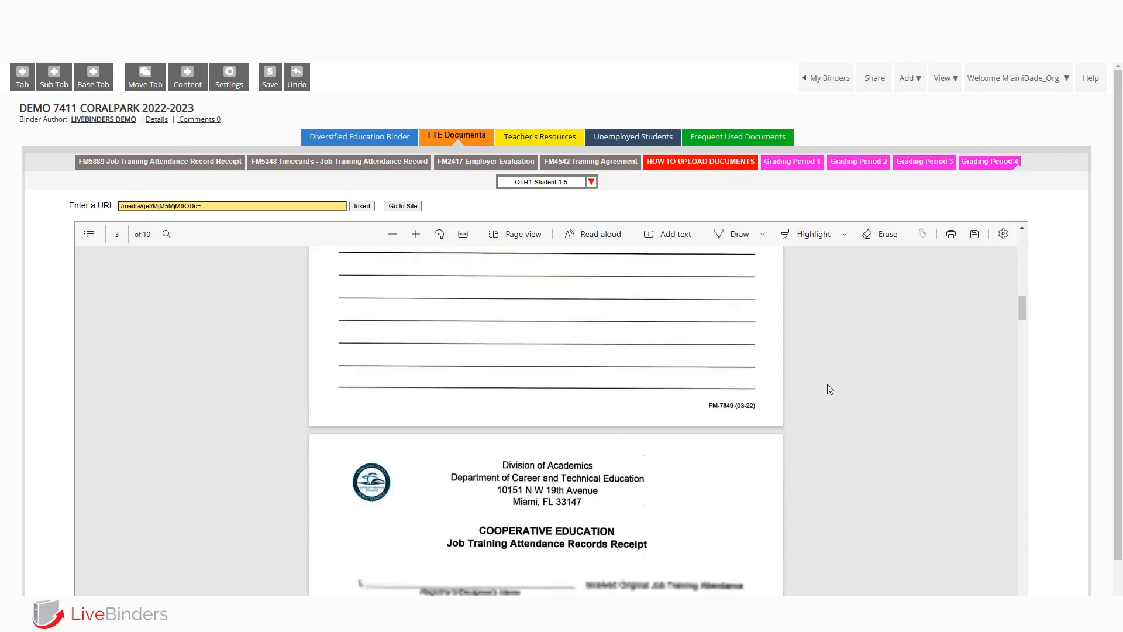
scroll(827, 384, "down", 15)
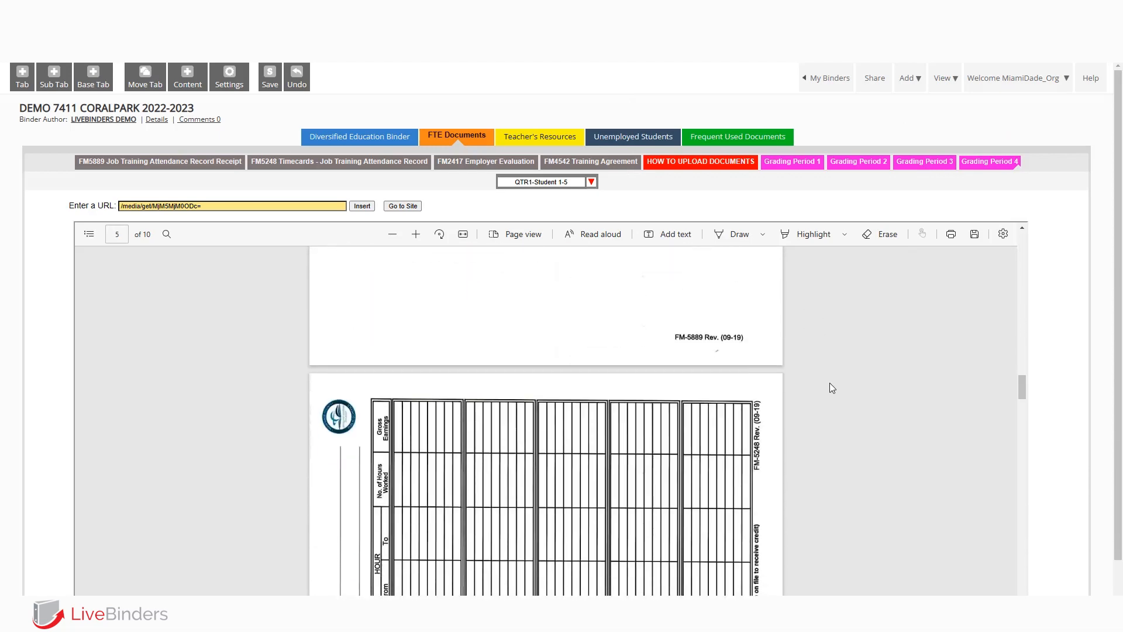
scroll(831, 387, "down", 15)
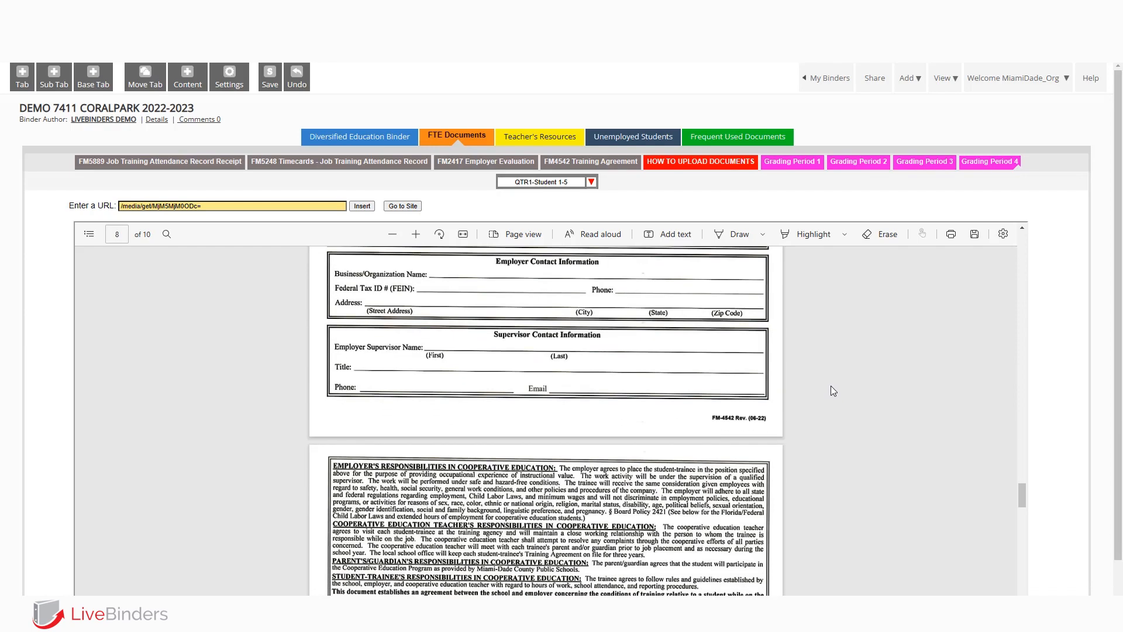
scroll(830, 385, "up", 20)
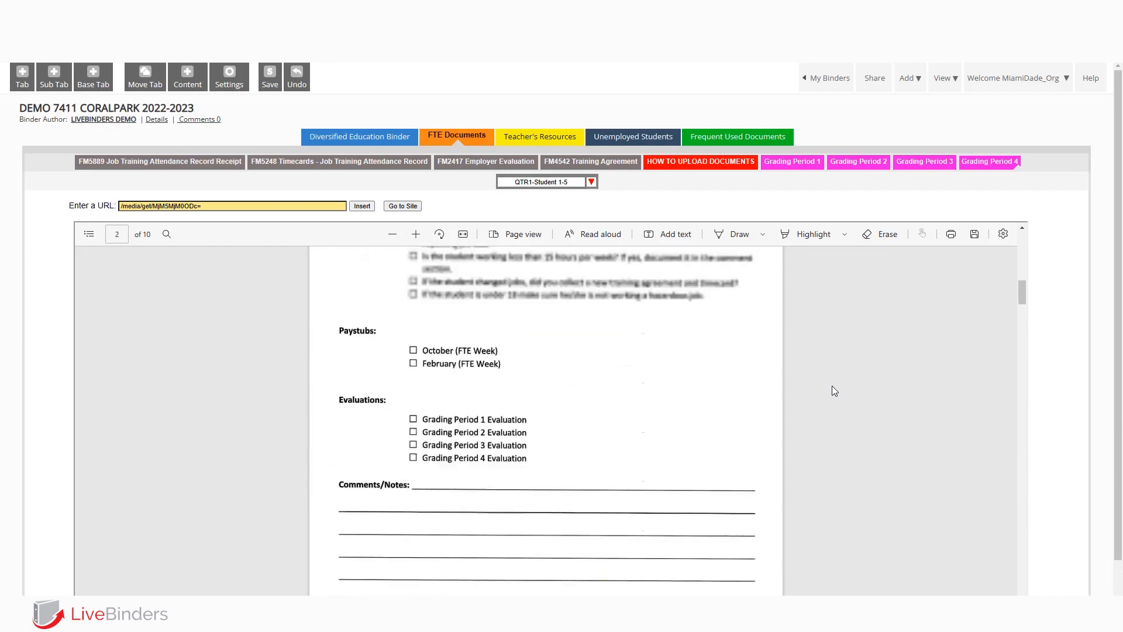
scroll(833, 387, "up", 8)
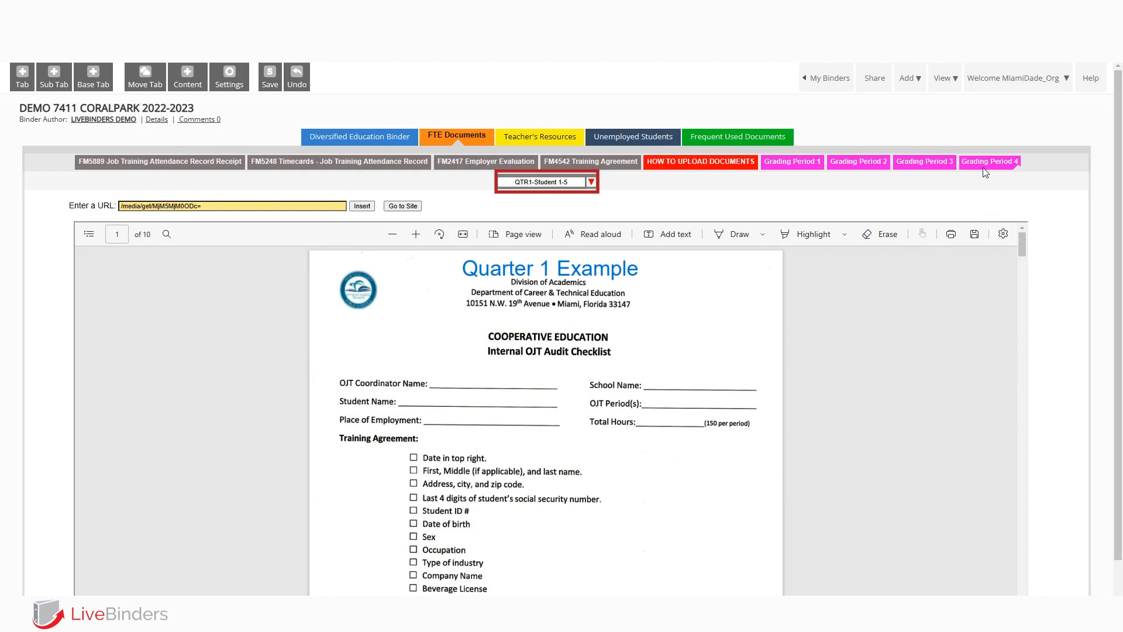
Step: Add another base tab beside QTR1-Student 1-5 and name it "QTR1-Students 6-10"
left_click(592, 182)
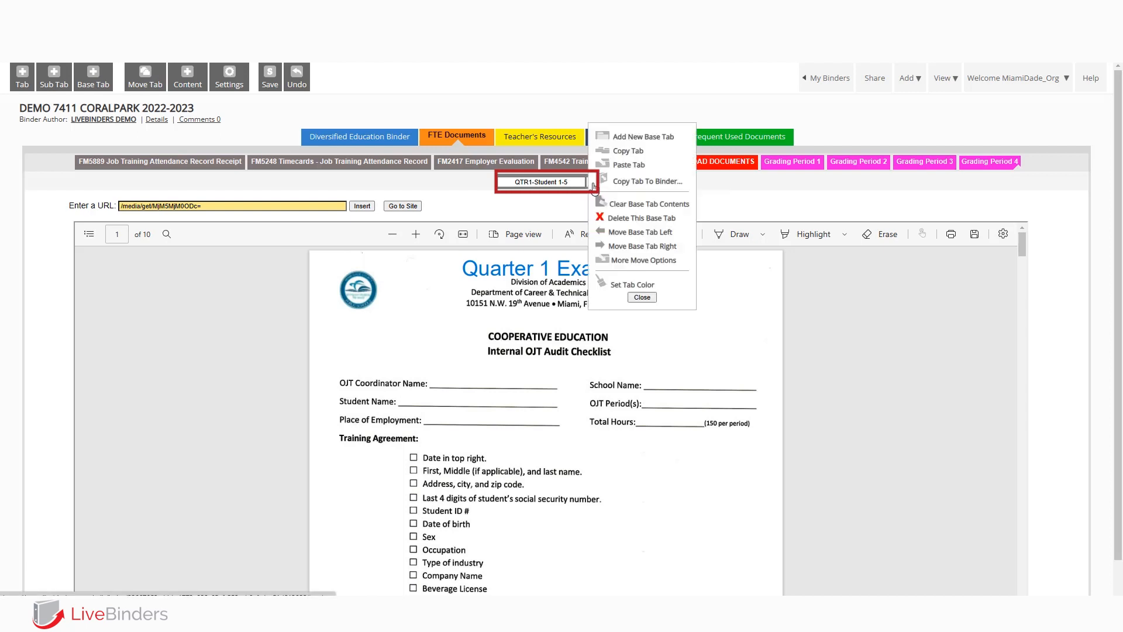
left_click(644, 137)
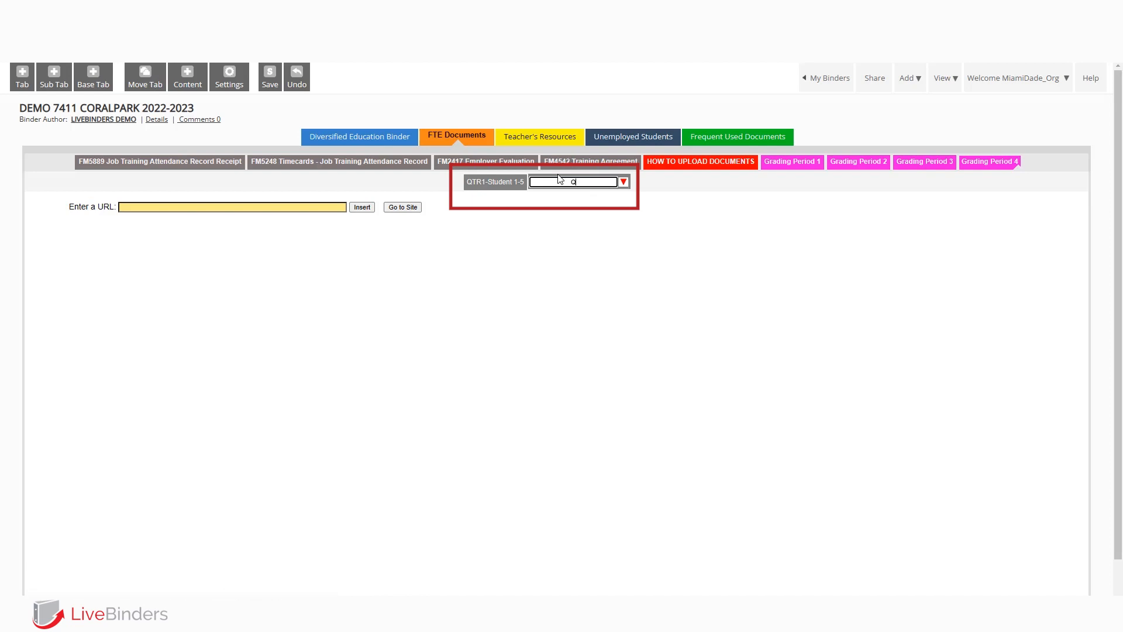
type("QTR1")
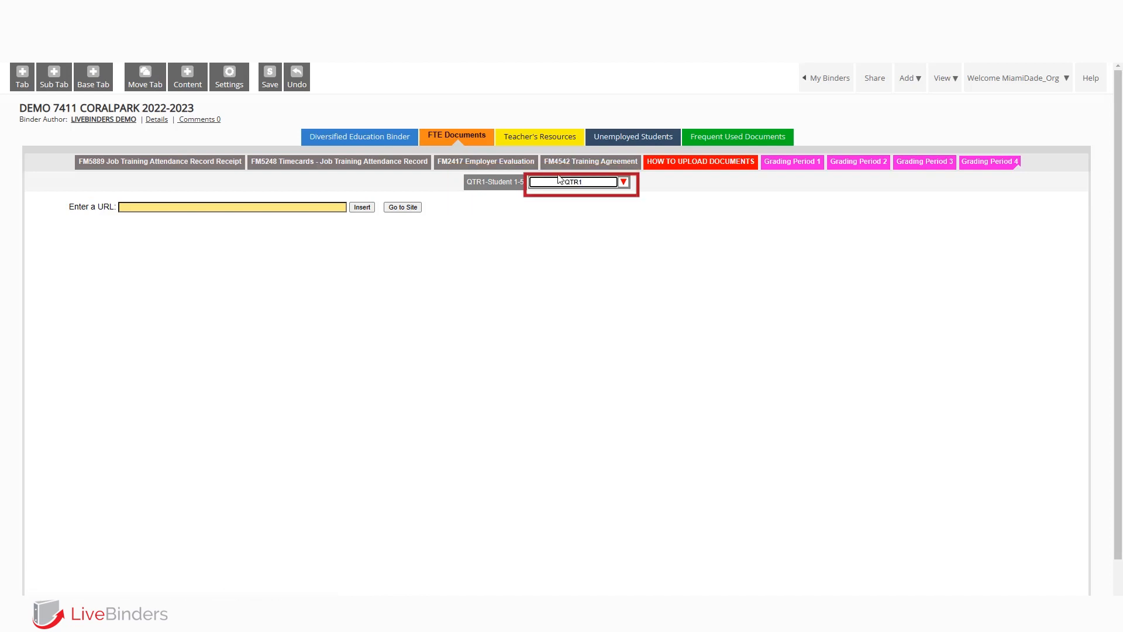
type("-Student")
type("s ")
type("5")
type("-10")
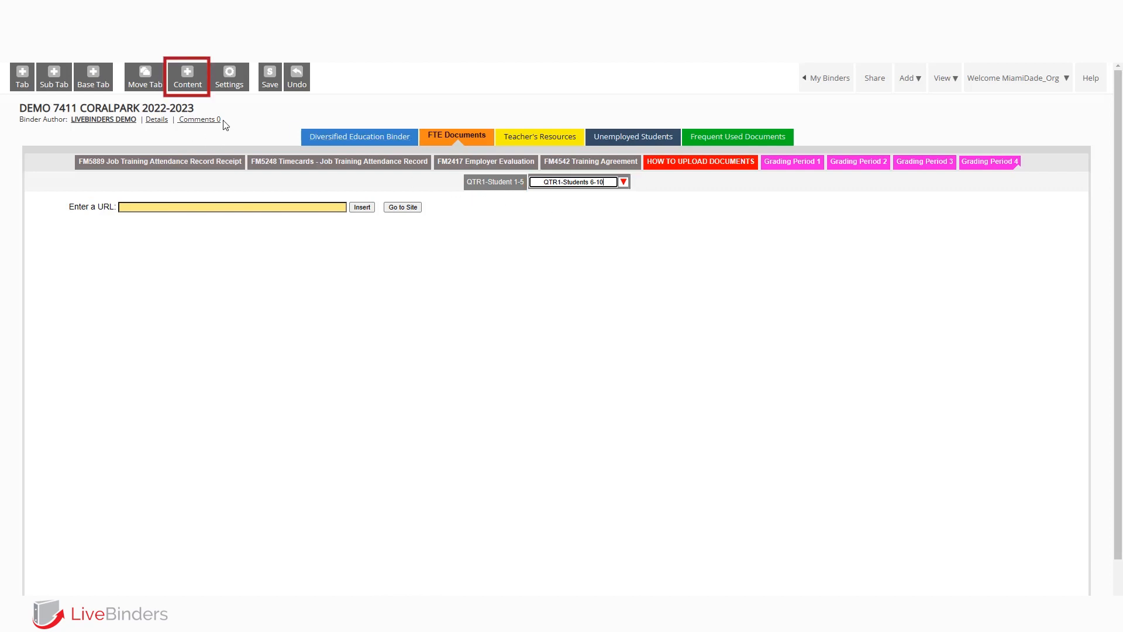
Step: Upload the 2023-CoralPark-QTR1-OJTDocs-Students-6-10 PDF as a private file to the QTR1-Students 6-10 tab
left_click(196, 86)
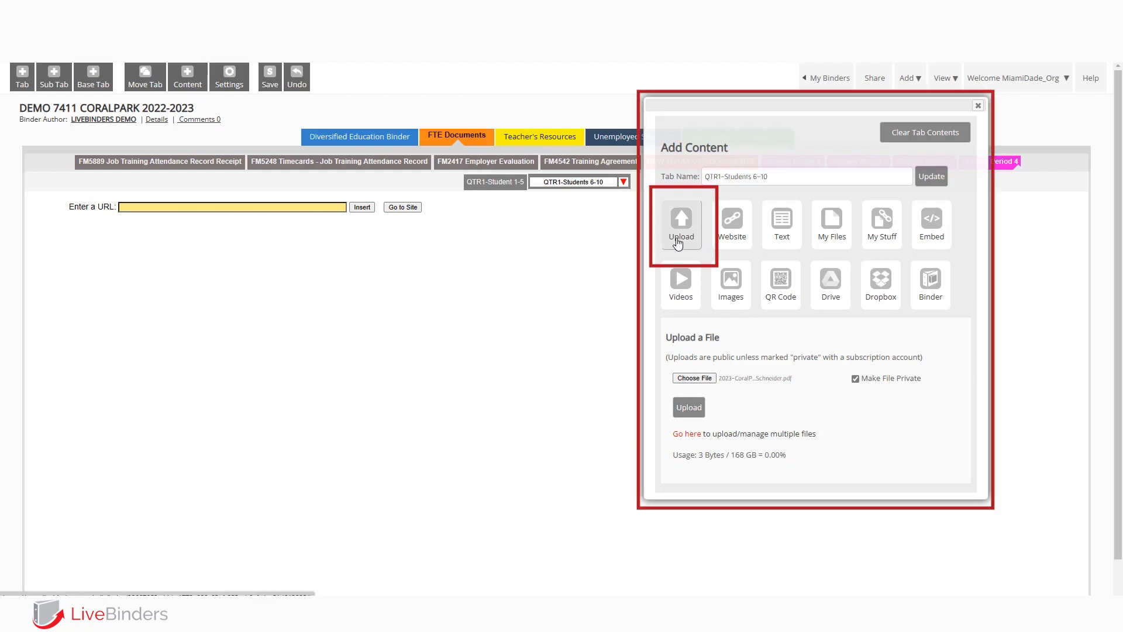
left_click(691, 379)
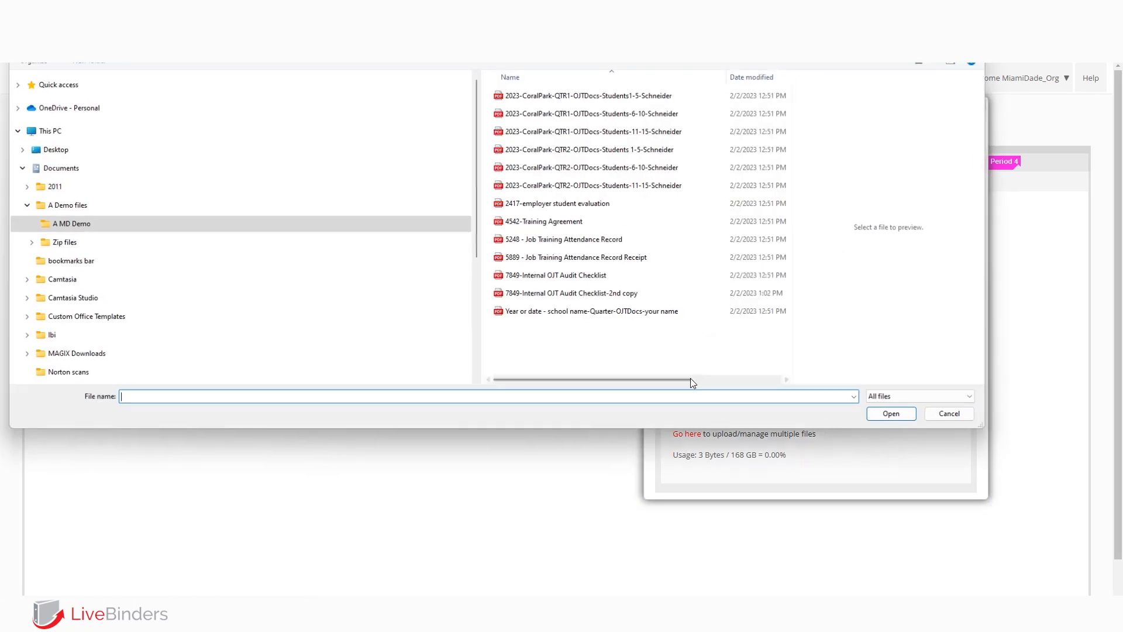
left_click(640, 117)
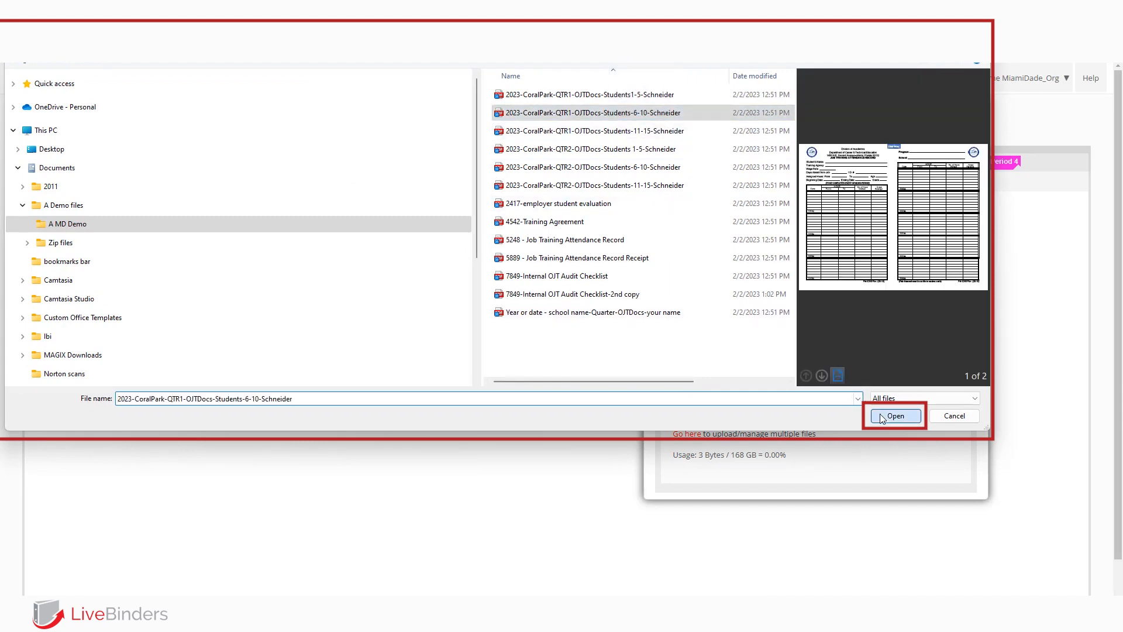
left_click(884, 416)
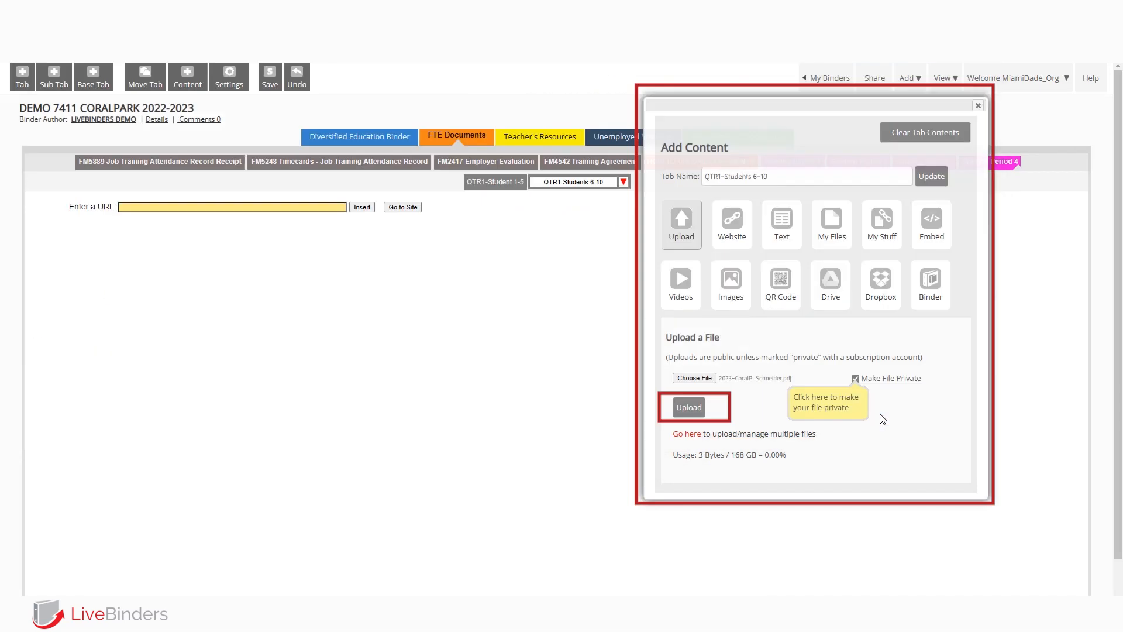
left_click(690, 412)
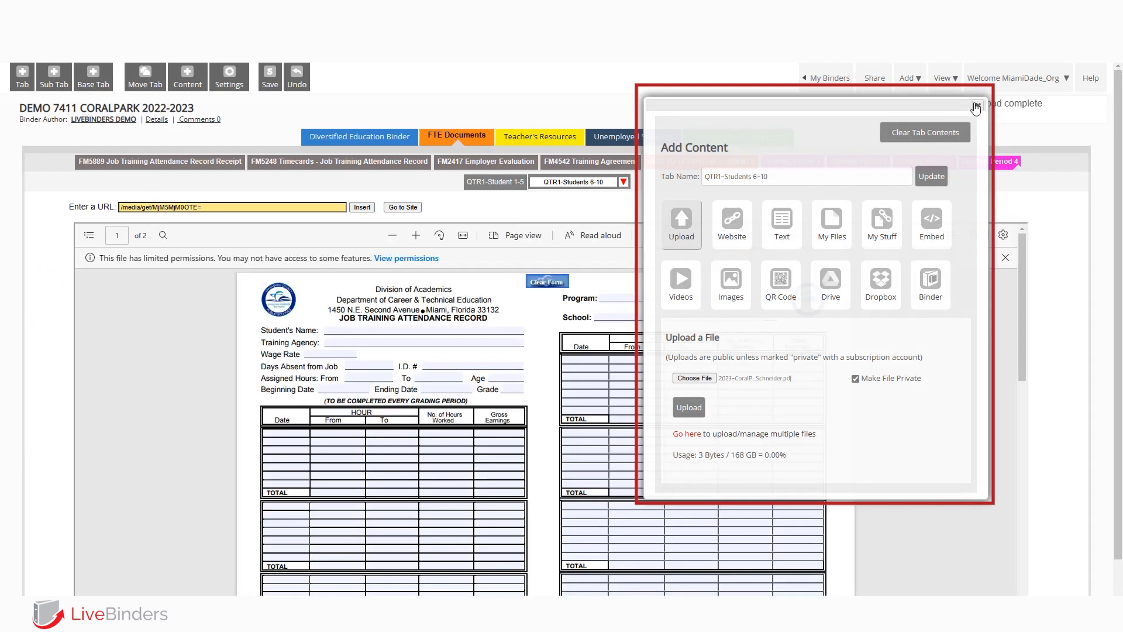
left_click(976, 108)
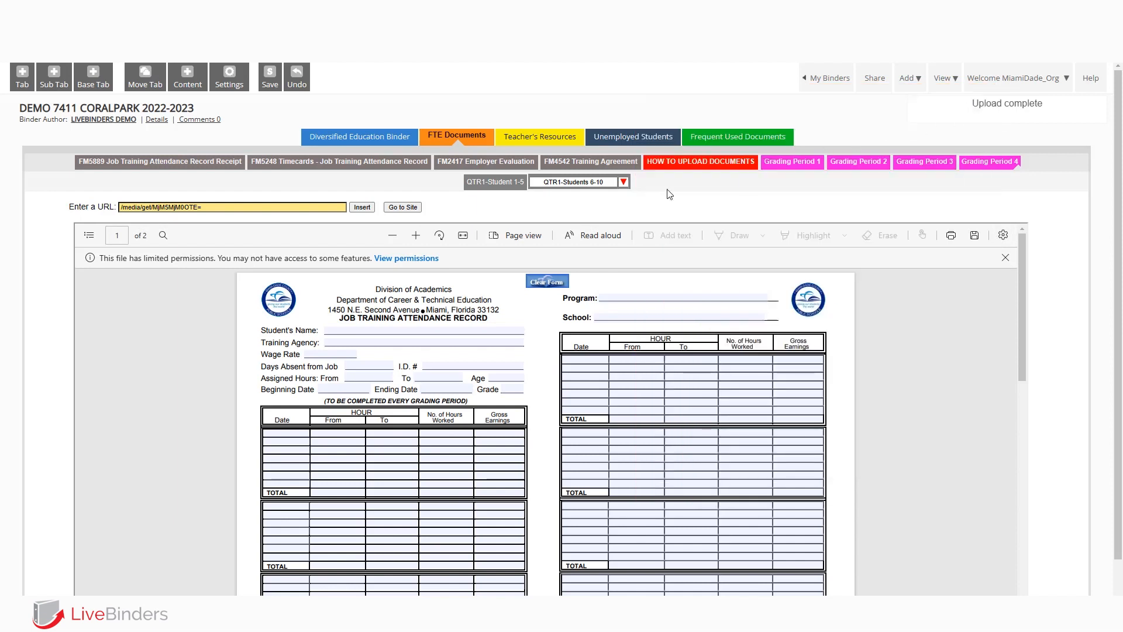
Step: Add another base tab beside QTR1-Students 6-10 and name it "QTR students 11-15"
left_click(624, 182)
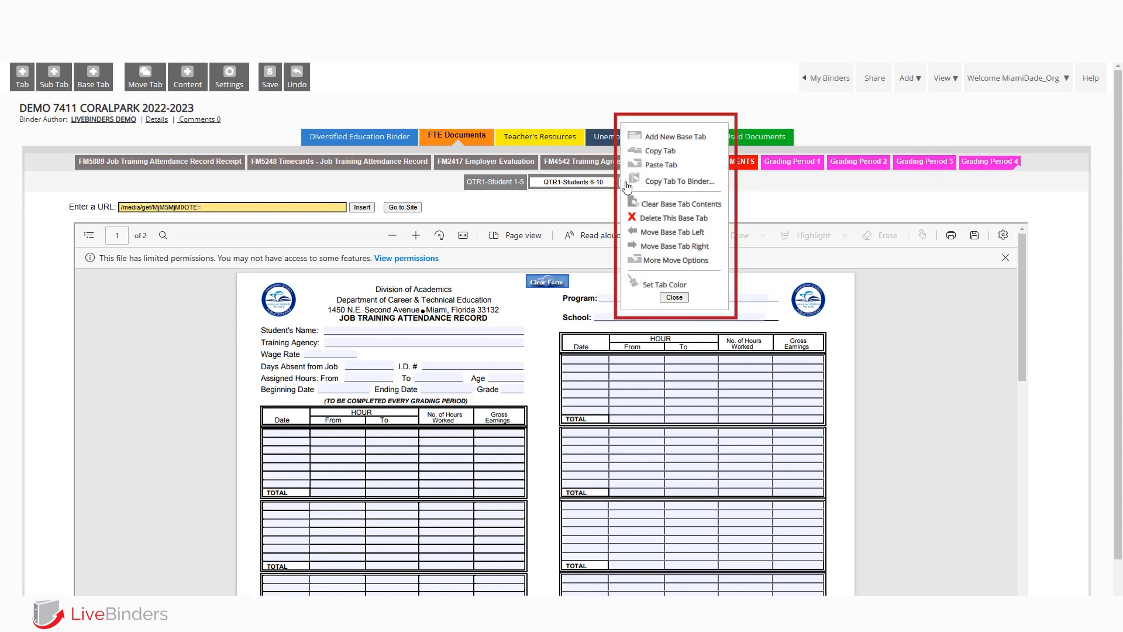
left_click(658, 136)
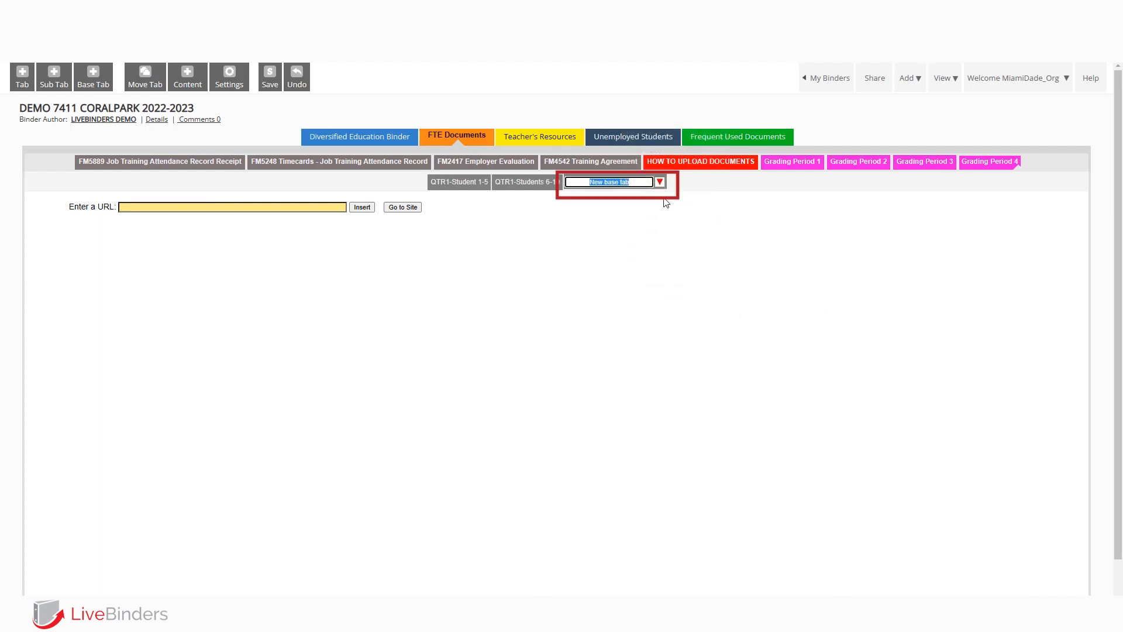
type("QTR students 11-15")
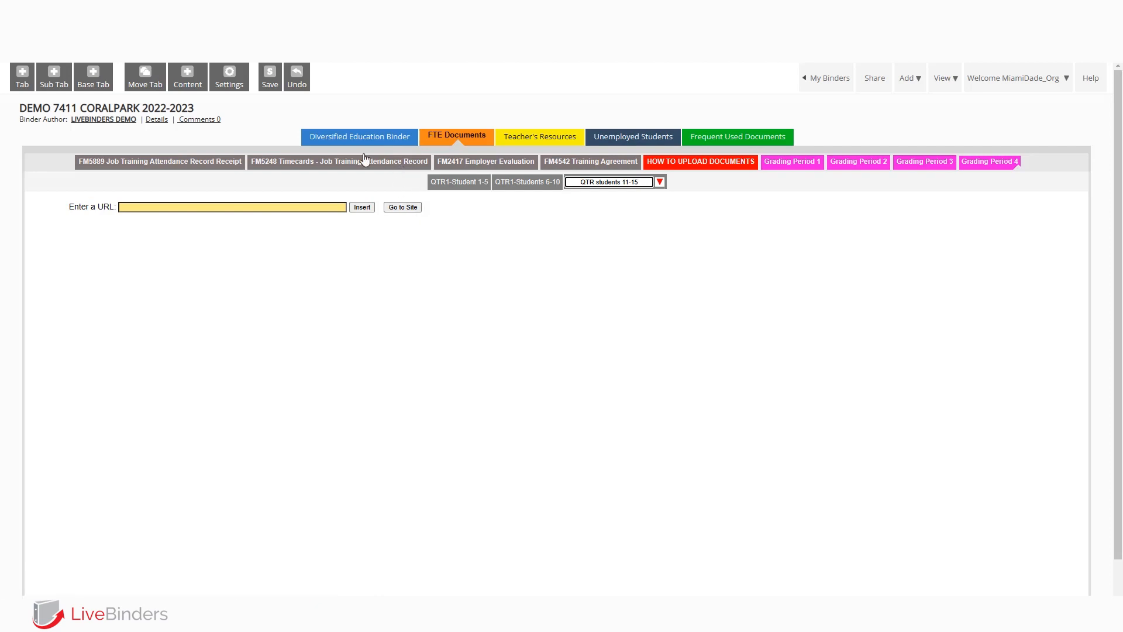
Step: Upload the 2023-CoralPark-QTR1-OJTDocs-Students-11-15 PDF as a private file to the QTR students 11-15 tab and check its pages
left_click(188, 80)
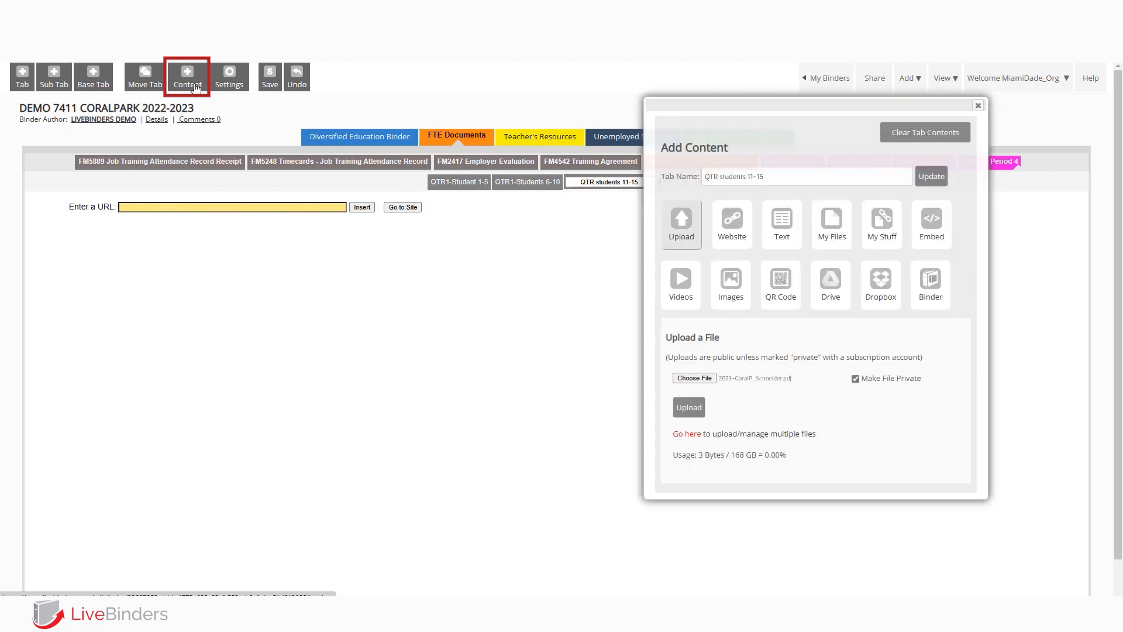
left_click(690, 378)
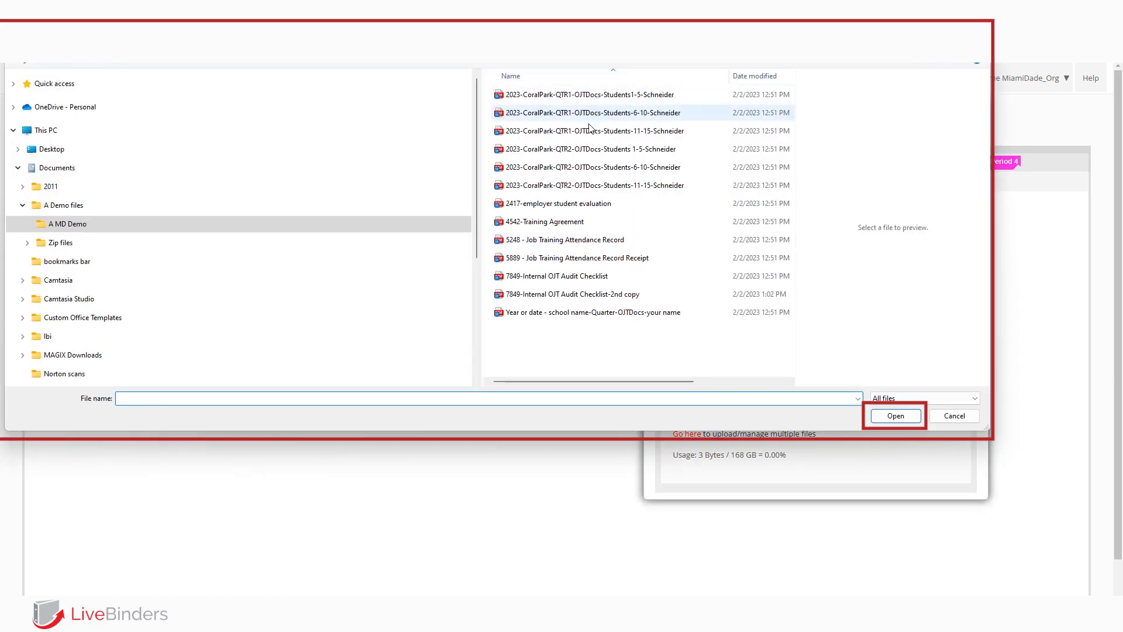
left_click(646, 131)
left_click(895, 415)
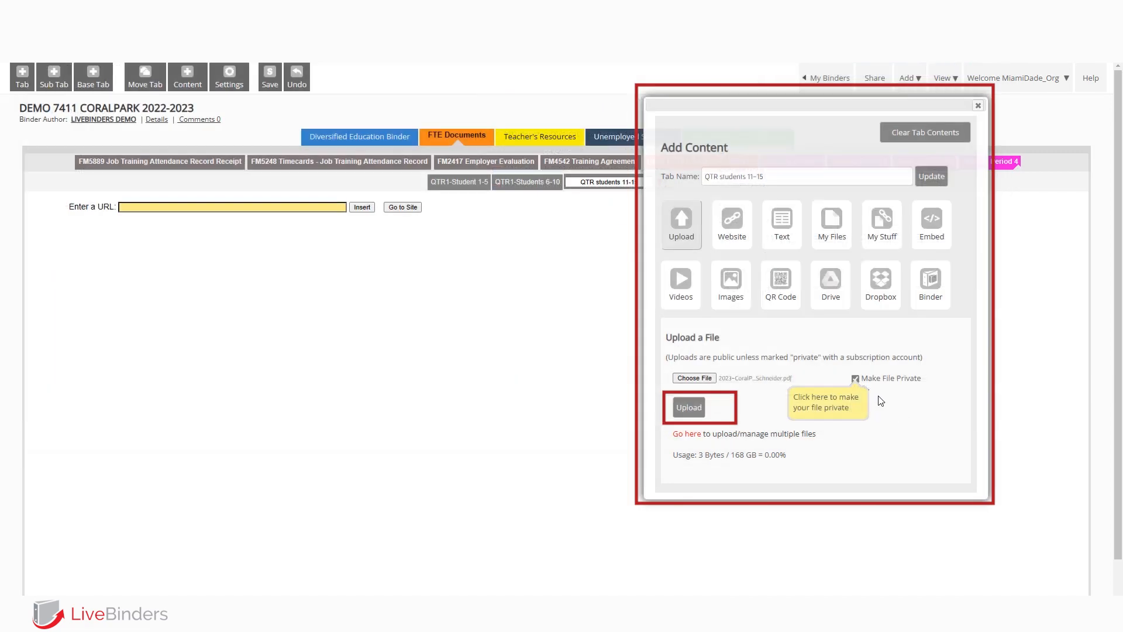
left_click(696, 405)
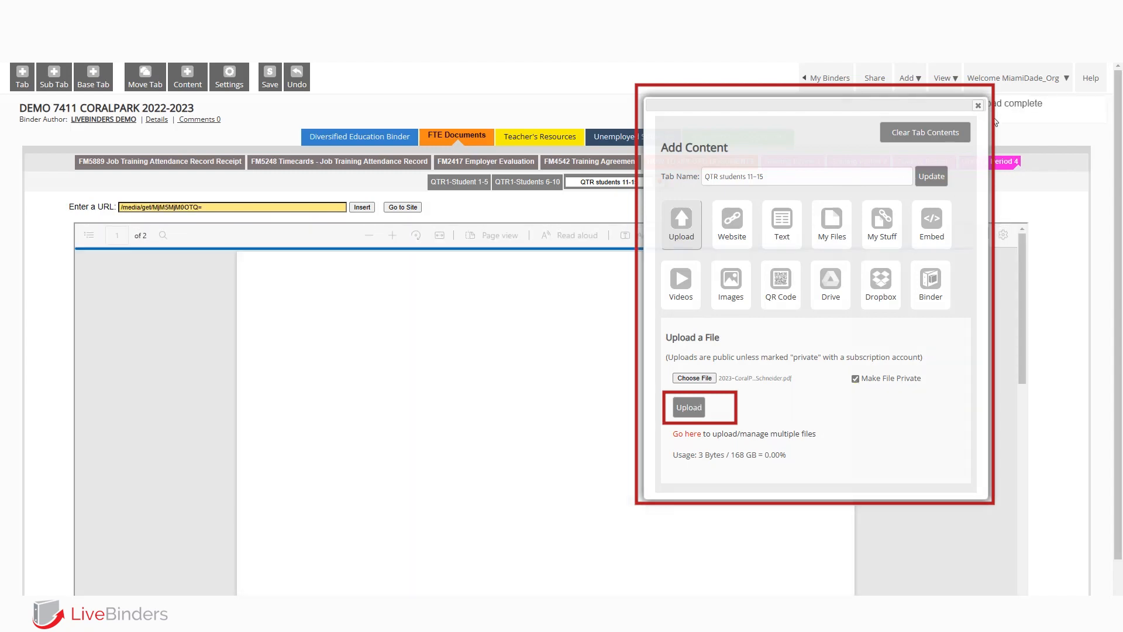
left_click(978, 105)
scroll(816, 353, "down", 5)
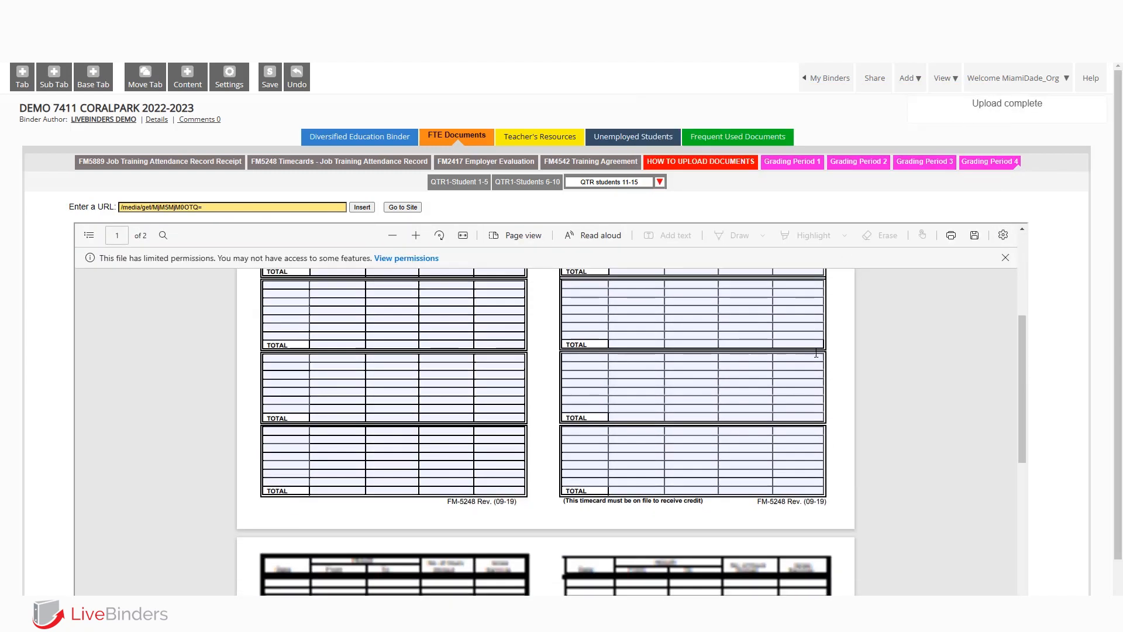
scroll(858, 317, "up", 10)
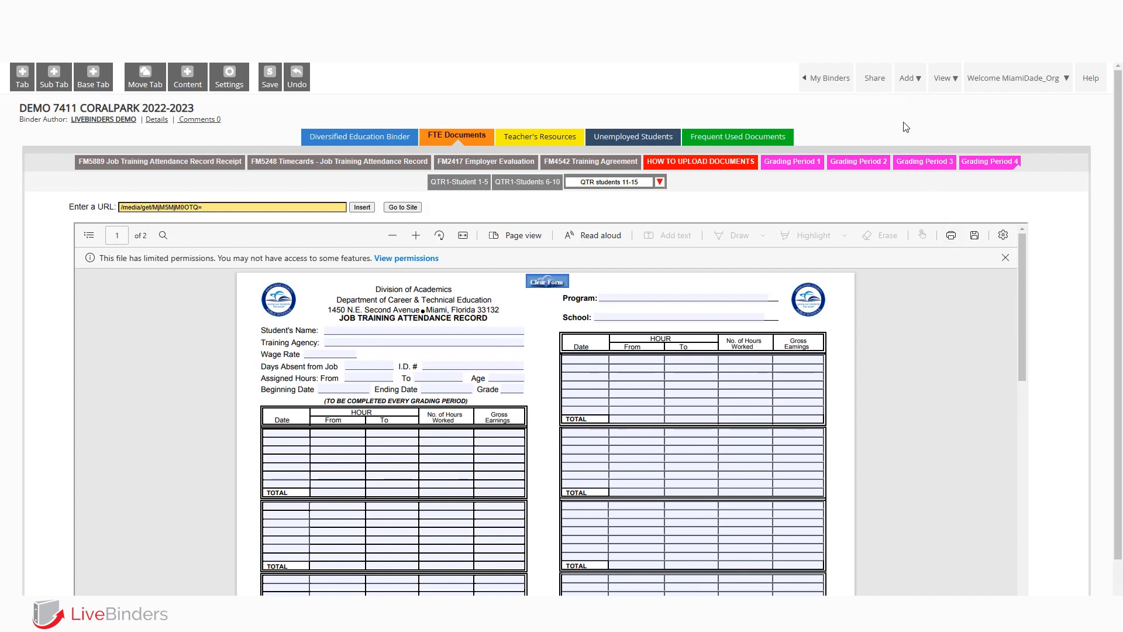
Step: Switch the binder from editing to viewing and open Grading Period 4 under FTE Documents
left_click(943, 78)
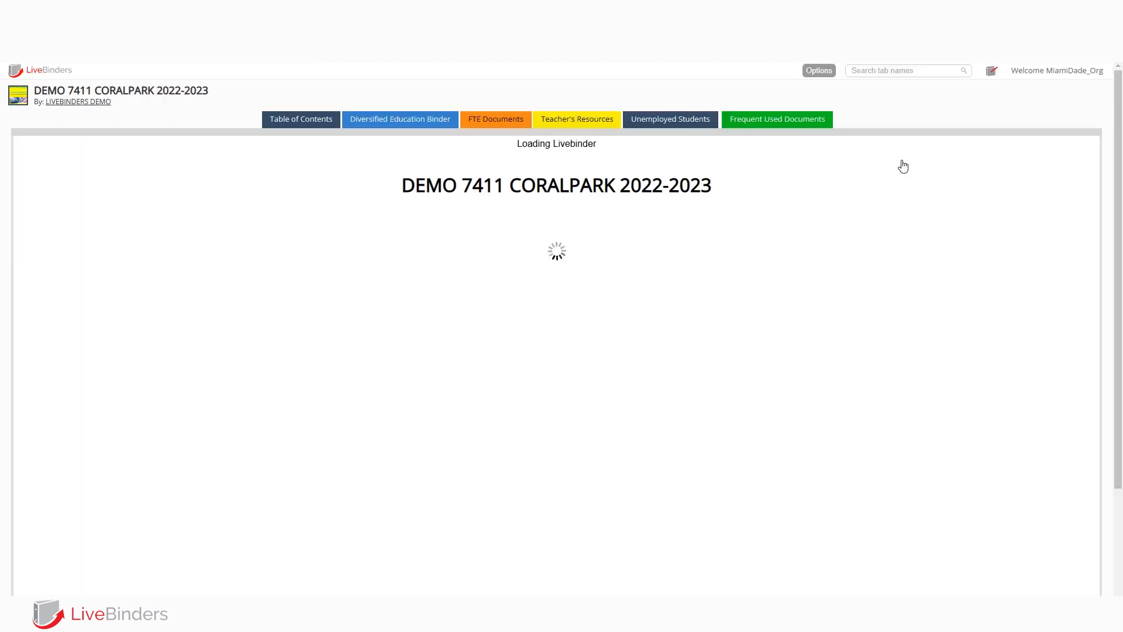
left_click(473, 115)
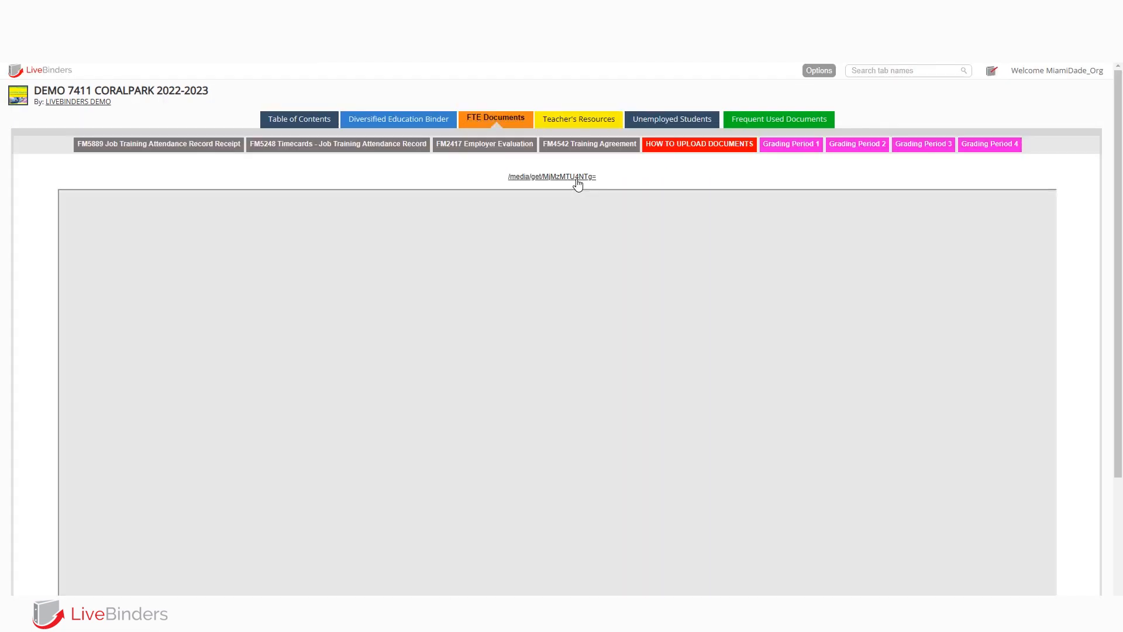
left_click(993, 147)
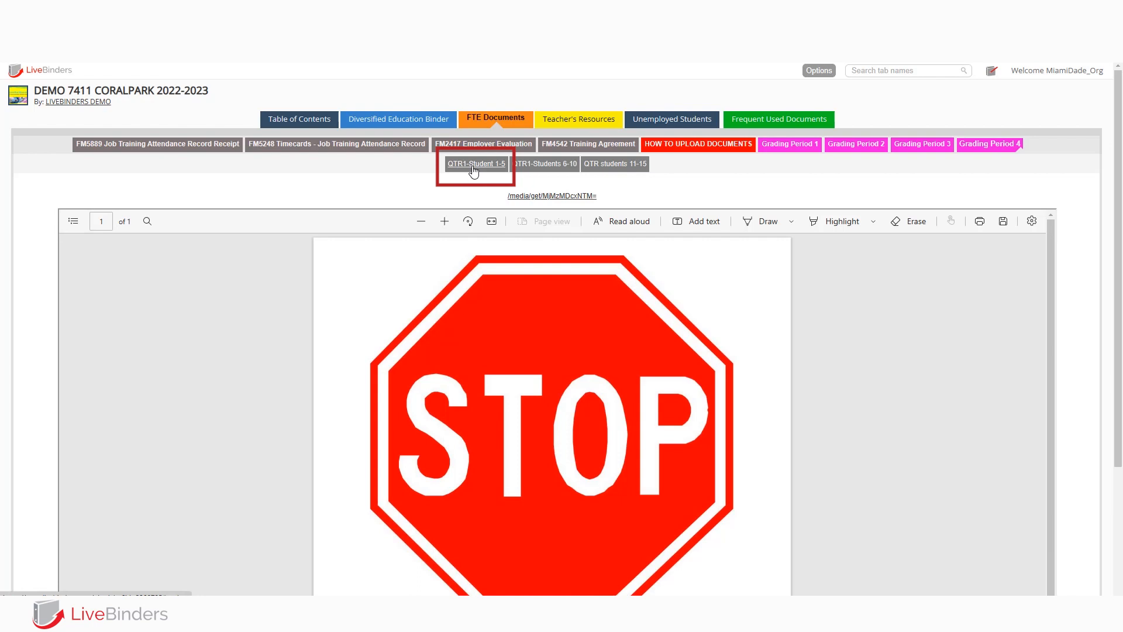
Step: Open the QTR1-Student 1-5 base tab and look through the start of its uploaded PDF
left_click(474, 170)
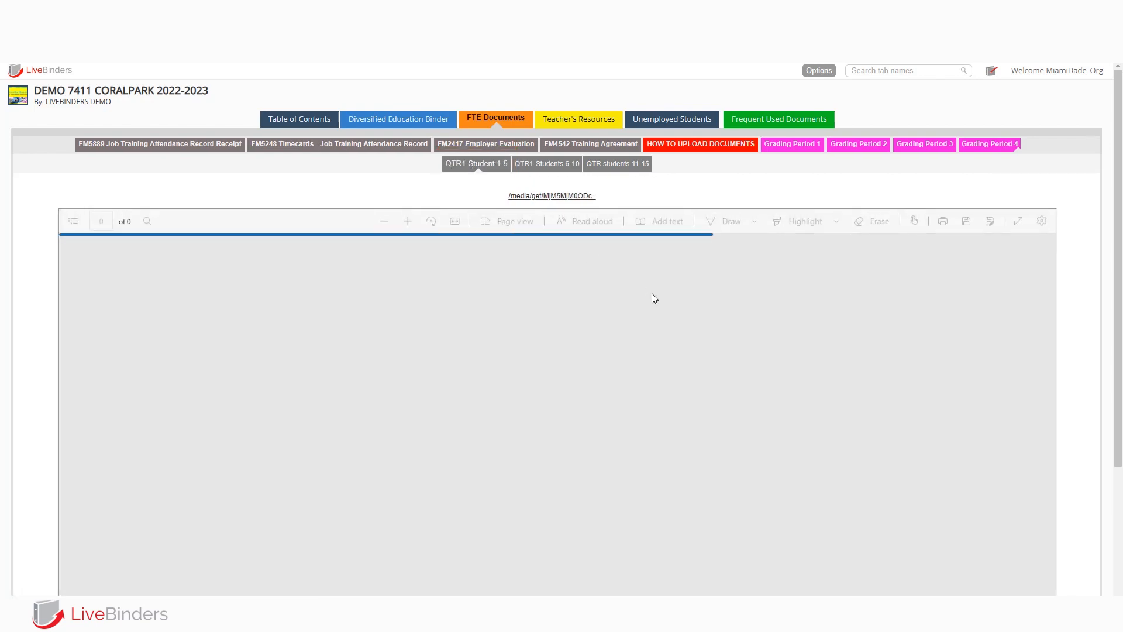
scroll(653, 296, "down", 4)
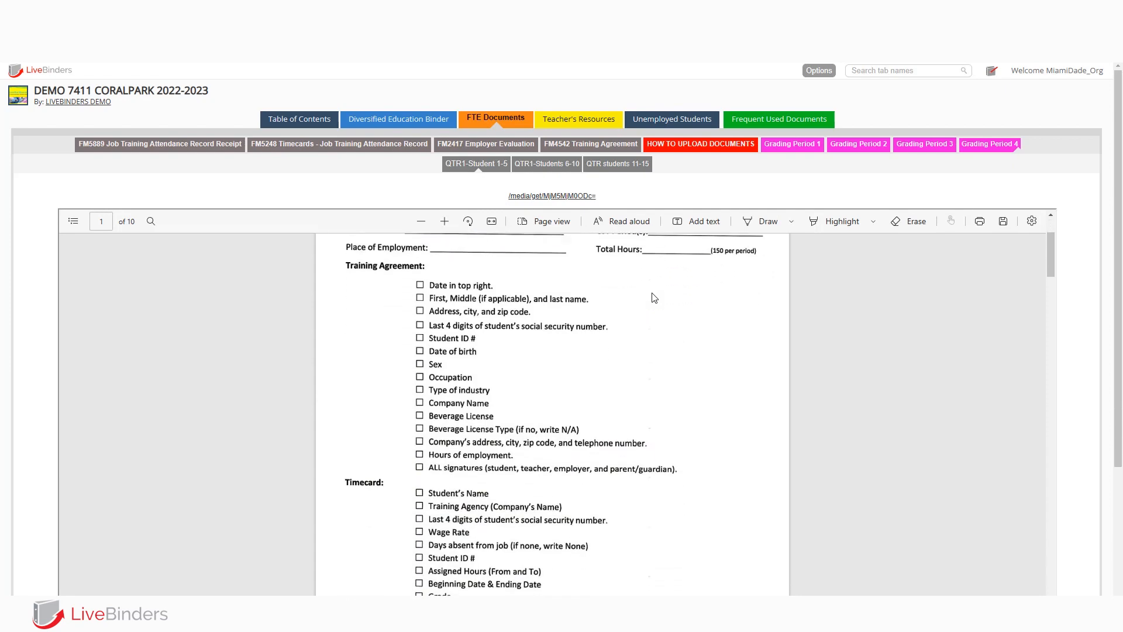
scroll(653, 296, "up", 4)
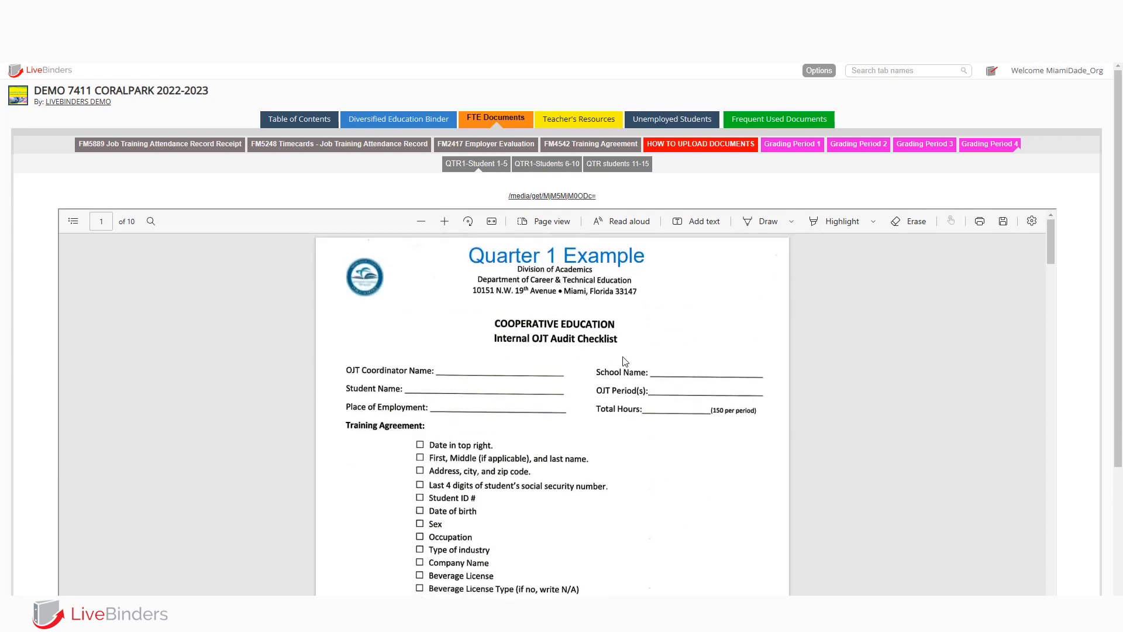
scroll(625, 356, "down", 4)
scroll(626, 355, "up", 4)
Step: Review the uploaded PDFs in the QTR1-Students 6-10 and QTR students 11-15 base tabs
left_click(545, 164)
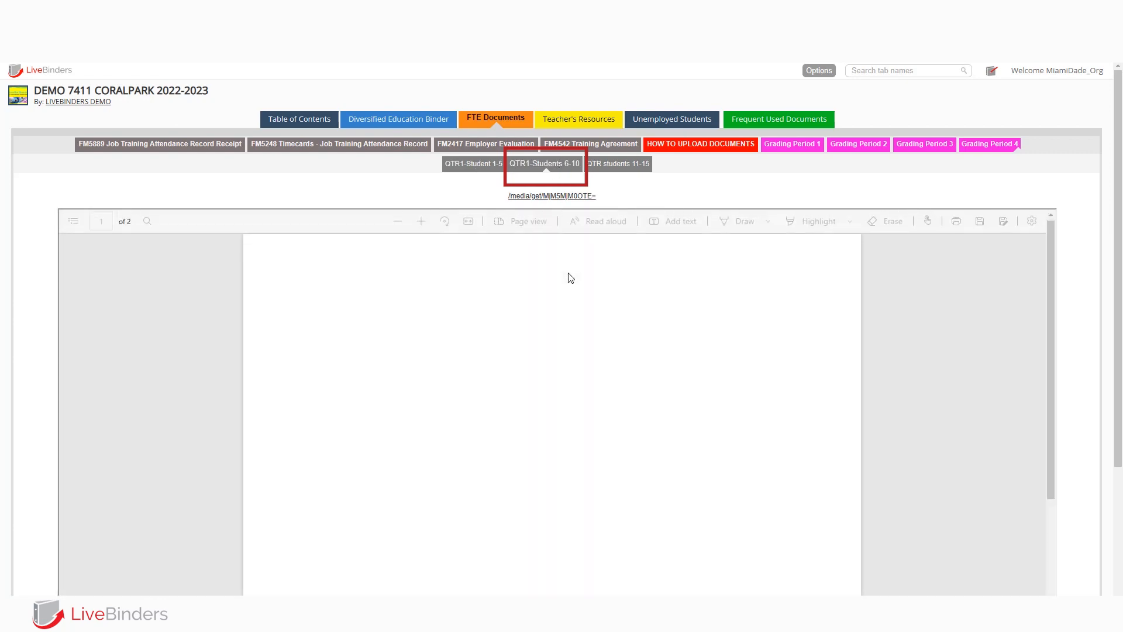
scroll(568, 278, "down", 8)
scroll(568, 278, "up", 8)
left_click(617, 164)
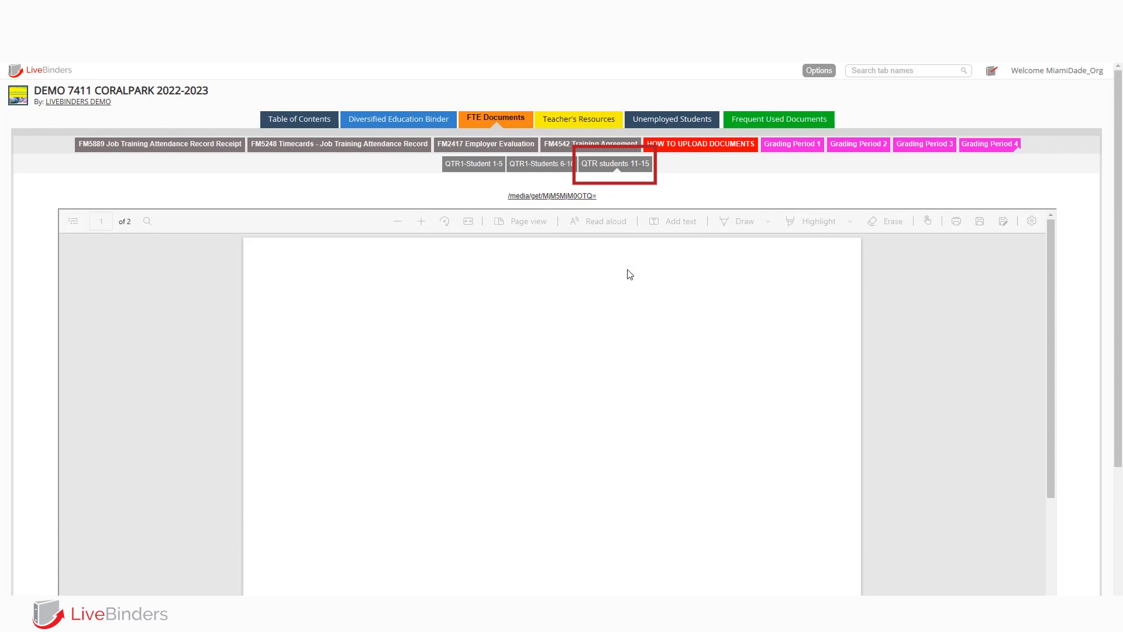
scroll(628, 275, "down", 8)
scroll(628, 278, "up", 8)
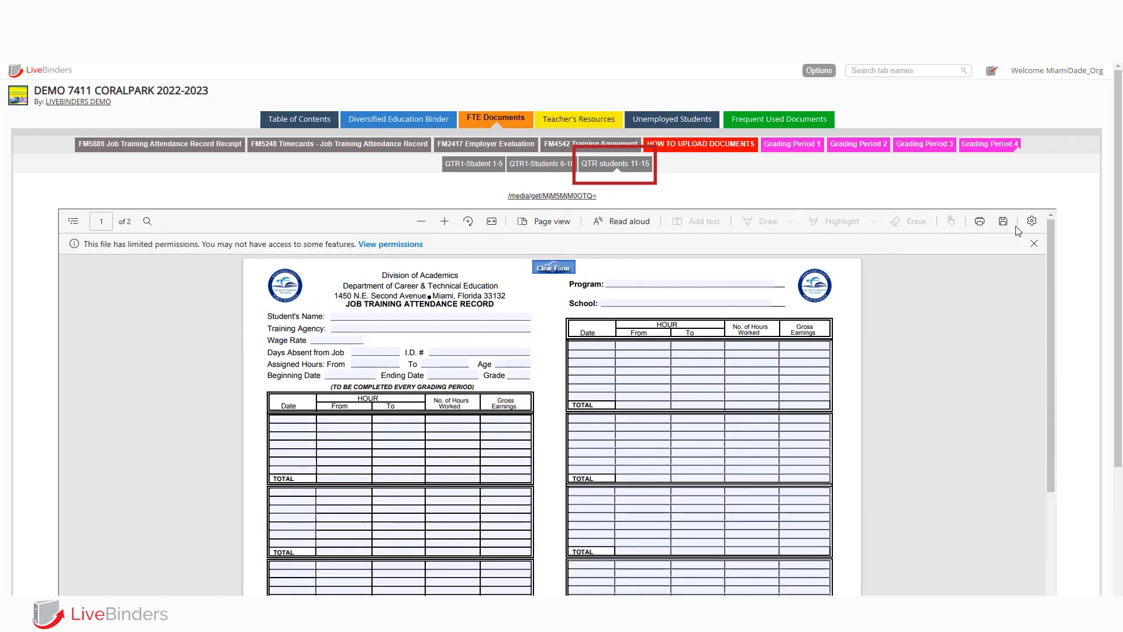